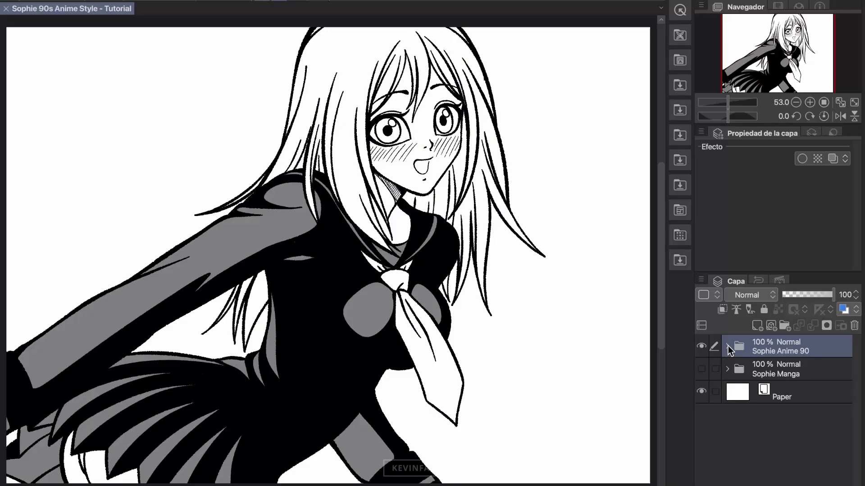
- Expand the Sophie Anime 90 folder and hide its UNIFORME and SOMBRA UNIFORME layers
{"action": "left_click", "coordinate": [751, 329]}
{"action": "left_click", "coordinate": [702, 415]}
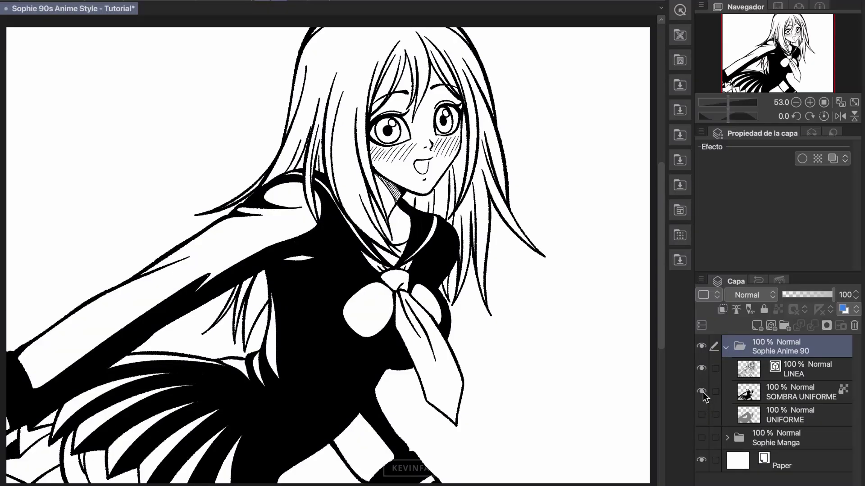
{"action": "left_click", "coordinate": [701, 391]}
- Add a new layer named COLOR BASE directly above the SOMBRA UNIFORME layer
{"action": "left_click", "coordinate": [796, 418]}
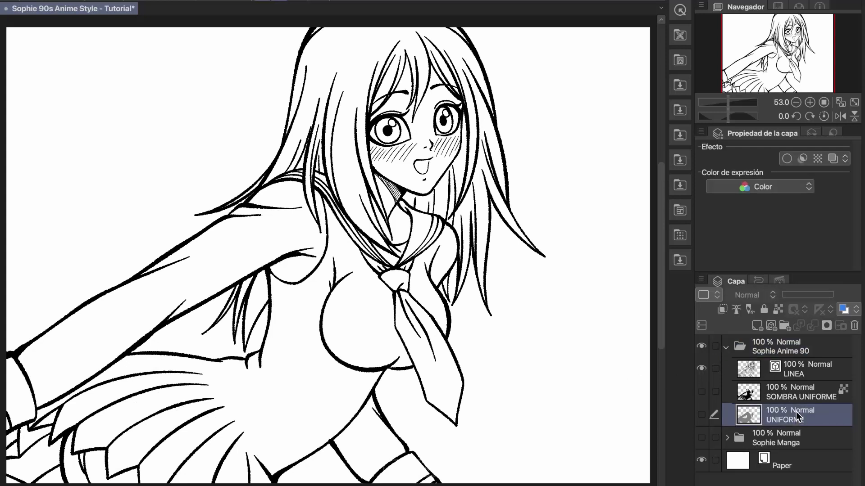
{"action": "left_click", "coordinate": [790, 396]}
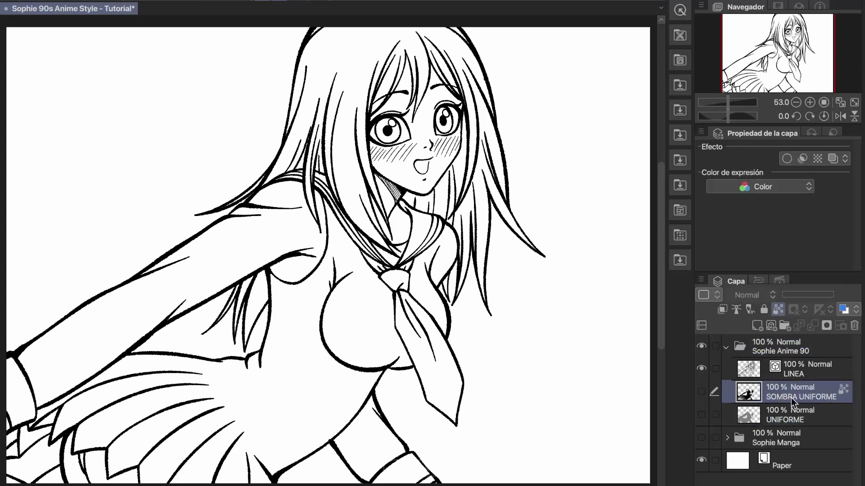
{"action": "left_click", "coordinate": [758, 326]}
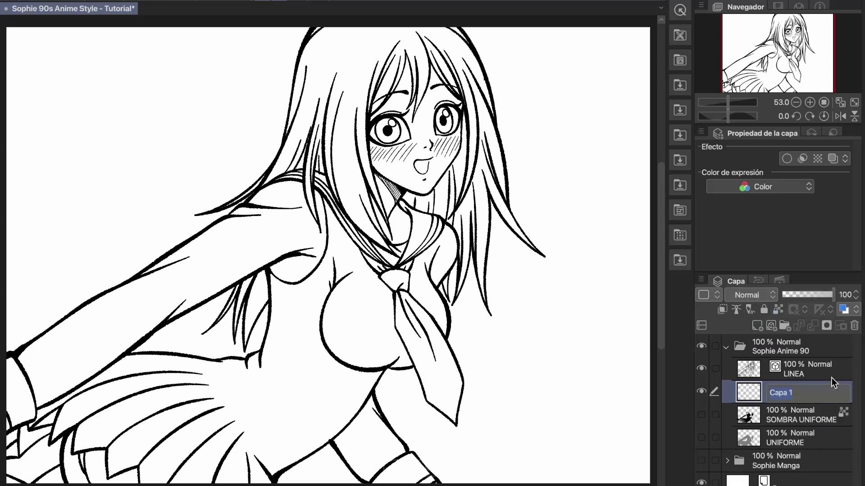
{"action": "type", "text": "COLOR BASE"}
{"action": "key", "text": "Return"}
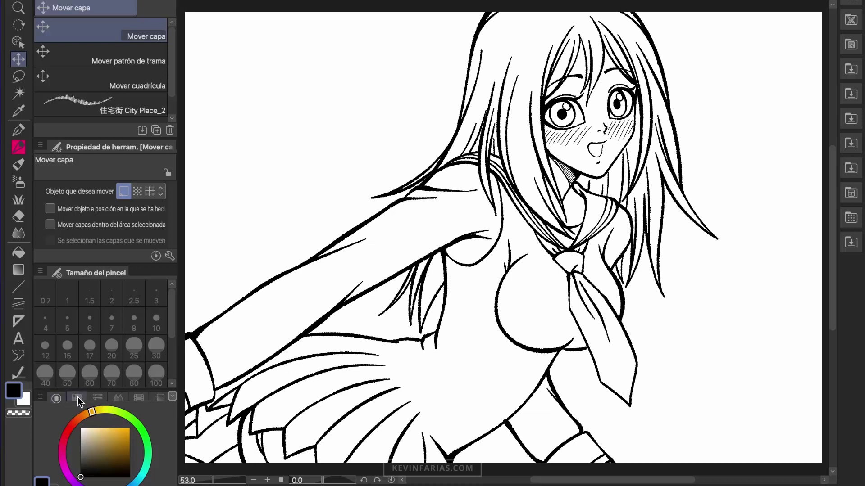
- Load the downloaded colour set アニメカラー_カラーセット ver1.0 from the materials into the colour set palette
{"action": "left_click", "coordinate": [76, 397]}
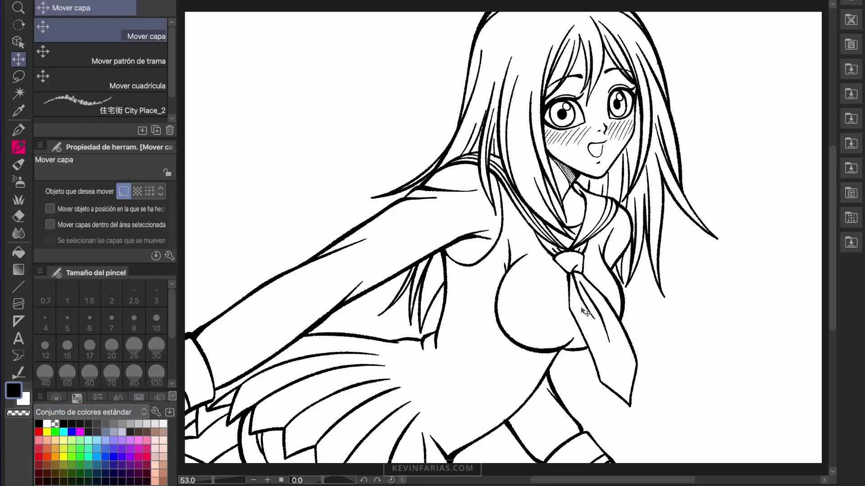
{"action": "left_click", "coordinate": [850, 244]}
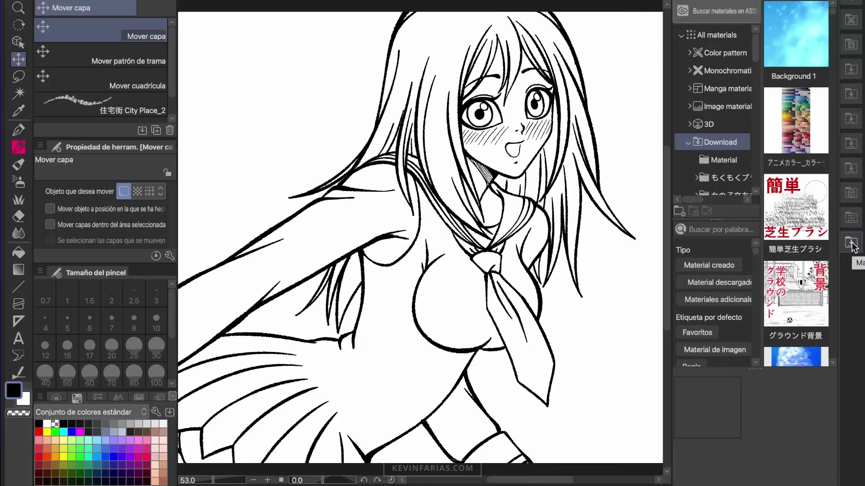
{"action": "left_click", "coordinate": [818, 139]}
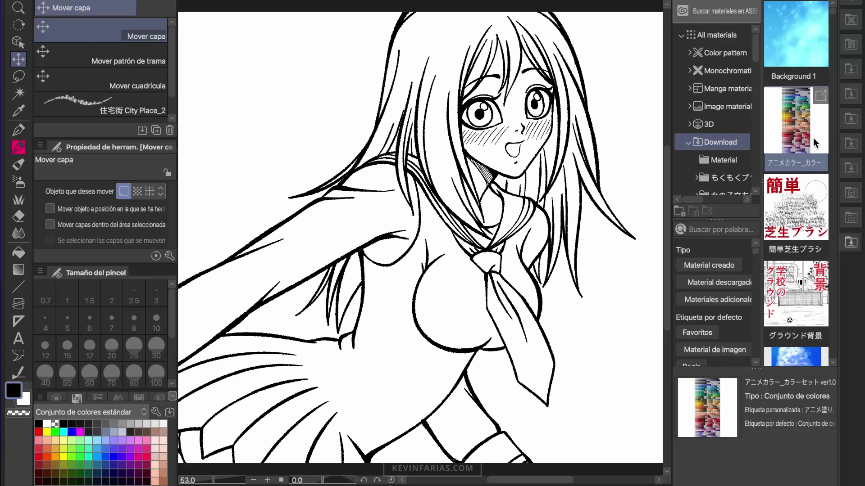
{"action": "left_click_drag", "start_coordinate": [815, 143], "coordinate": [144, 446]}
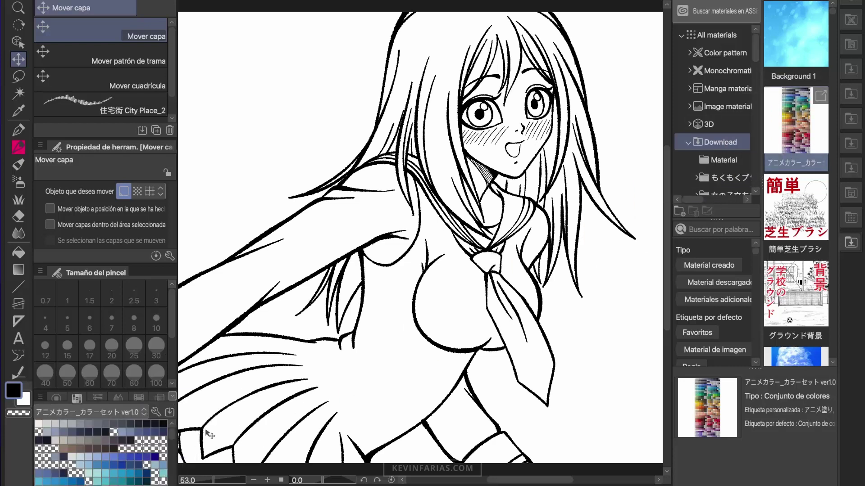
- Fill the face, neck and legs with a pale cream skin colour, using the fill that refers to other layers
{"action": "scroll", "coordinate": [175, 445], "scroll_direction": "down", "scroll_amount": 5}
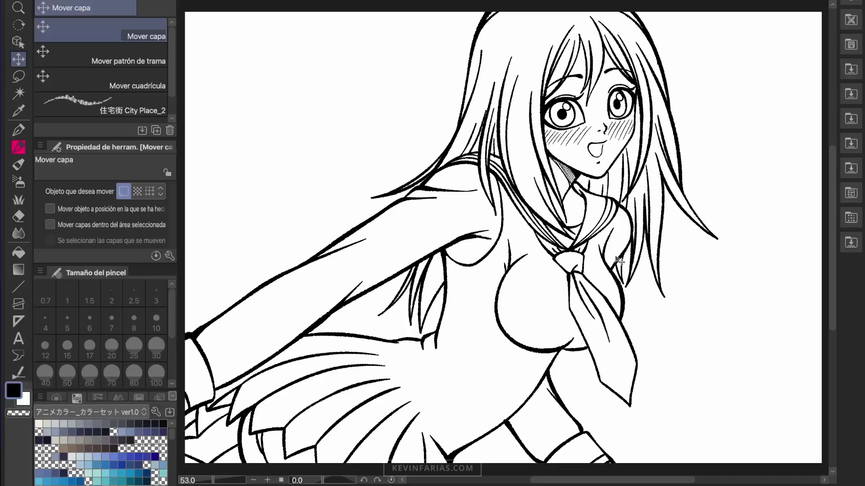
{"action": "scroll", "coordinate": [174, 450], "scroll_direction": "down", "scroll_amount": 10}
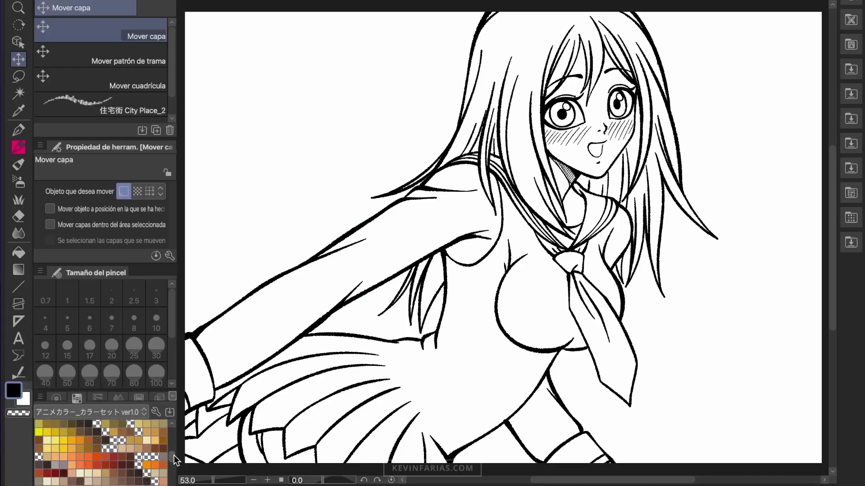
{"action": "scroll", "coordinate": [175, 463], "scroll_direction": "down", "scroll_amount": 1}
{"action": "left_click", "coordinate": [79, 454]}
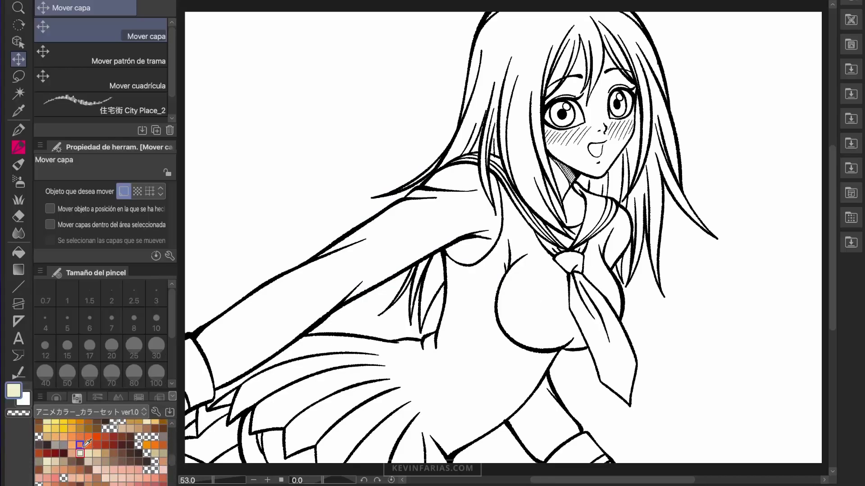
{"action": "left_click", "coordinate": [19, 253]}
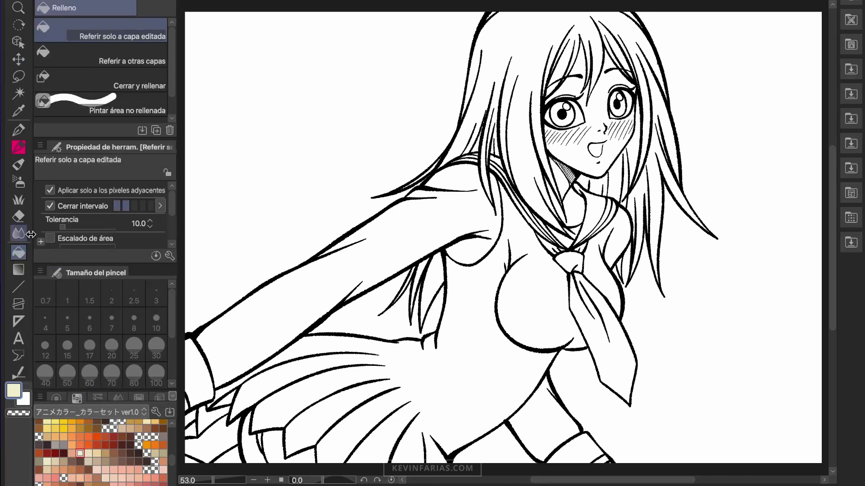
{"action": "left_click", "coordinate": [152, 52]}
{"action": "left_click", "coordinate": [585, 84]}
{"action": "left_click", "coordinate": [612, 66]}
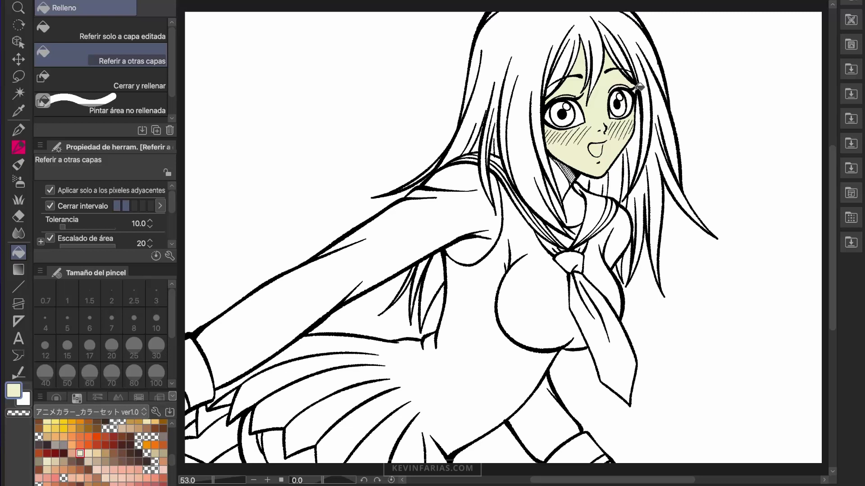
{"action": "left_click", "coordinate": [568, 200]}
{"action": "left_click", "coordinate": [272, 445]}
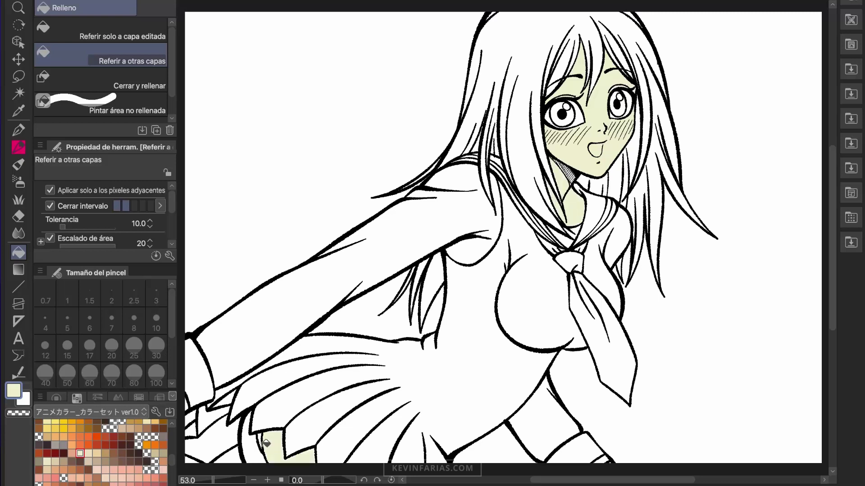
{"action": "left_click", "coordinate": [254, 444]}
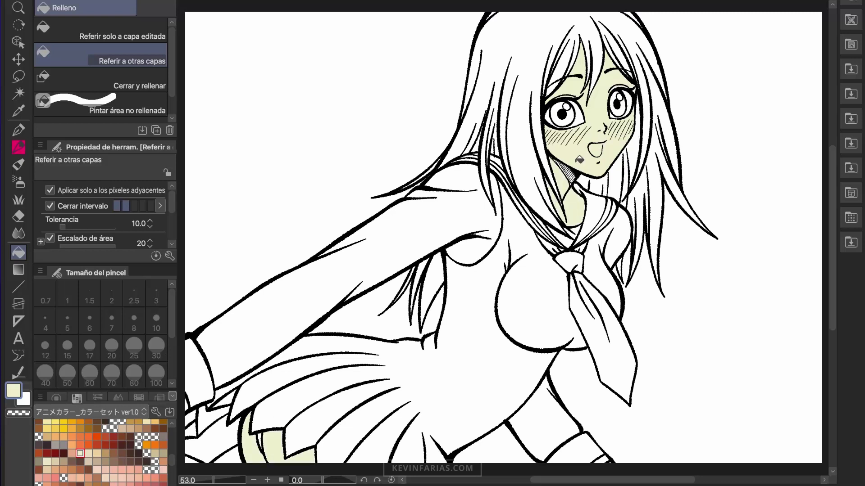
- Paint the leftover unfilled skin gaps in the neck hatching, face and fringe area with the Pintar área no rellenada tool
{"action": "scroll", "coordinate": [567, 312], "scroll_direction": "up", "scroll_amount": 6}
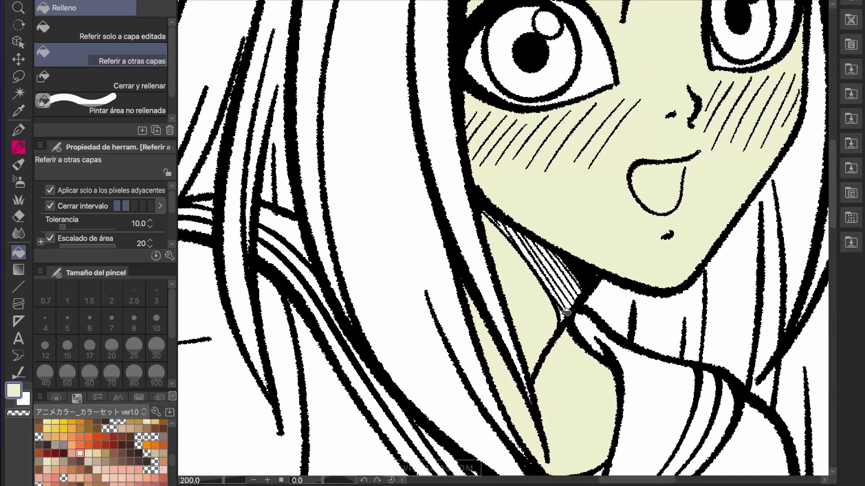
{"action": "mouse_move", "coordinate": [567, 312]}
{"action": "left_mouse_down"}
{"action": "mouse_move", "coordinate": [574, 296]}
{"action": "mouse_move", "coordinate": [567, 264]}
{"action": "mouse_move", "coordinate": [498, 219]}
{"action": "left_mouse_up"}
{"action": "left_click_drag", "start_coordinate": [552, 245], "coordinate": [555, 241]}
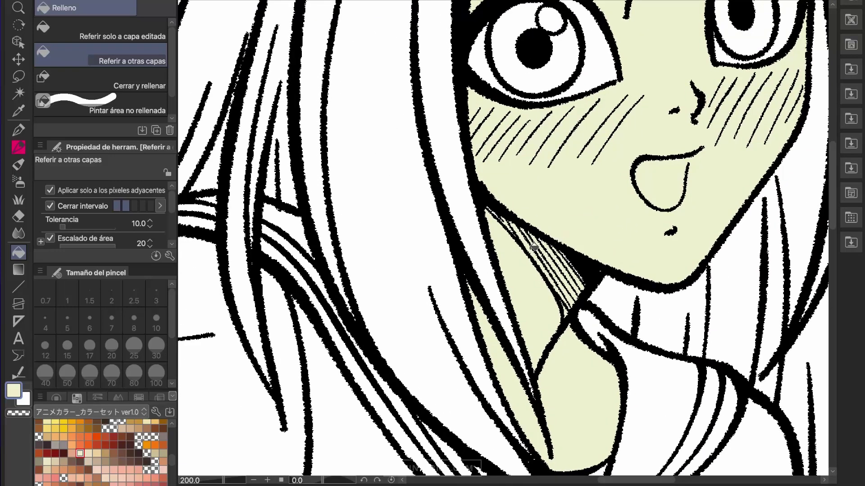
{"action": "left_click", "coordinate": [142, 98]}
{"action": "mouse_move", "coordinate": [604, 266]}
{"action": "left_mouse_down"}
{"action": "mouse_move", "coordinate": [563, 317]}
{"action": "mouse_move", "coordinate": [515, 228]}
{"action": "left_mouse_up"}
{"action": "left_click_drag", "start_coordinate": [457, 195], "coordinate": [486, 260]}
{"action": "left_click_drag", "start_coordinate": [678, 219], "coordinate": [617, 484]}
{"action": "left_click_drag", "start_coordinate": [745, 201], "coordinate": [747, 153]}
{"action": "left_click_drag", "start_coordinate": [658, 141], "coordinate": [678, 241]}
{"action": "left_click_drag", "start_coordinate": [451, 310], "coordinate": [502, 294]}
{"action": "left_click_drag", "start_coordinate": [570, 264], "coordinate": [572, 273]}
{"action": "left_click_drag", "start_coordinate": [644, 112], "coordinate": [649, 143]}
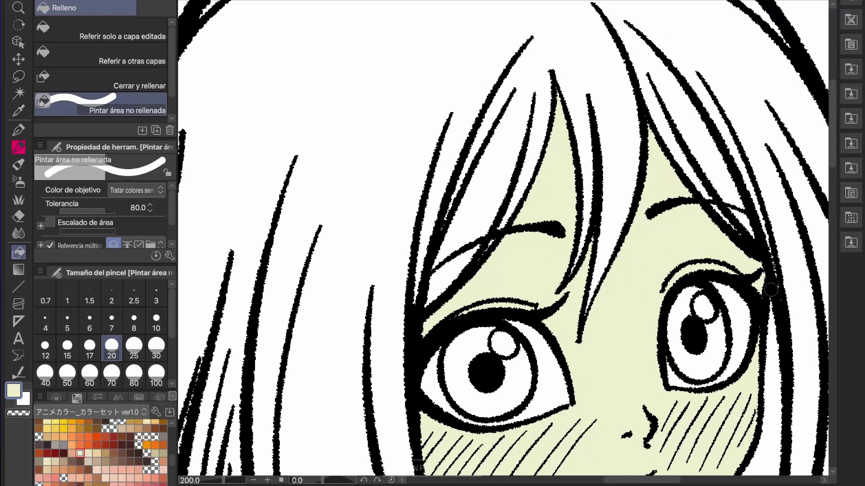
{"action": "left_click_drag", "start_coordinate": [523, 371], "coordinate": [662, 183]}
{"action": "left_click_drag", "start_coordinate": [554, 330], "coordinate": [606, 103]}
{"action": "key", "text": "ctrl+0"}
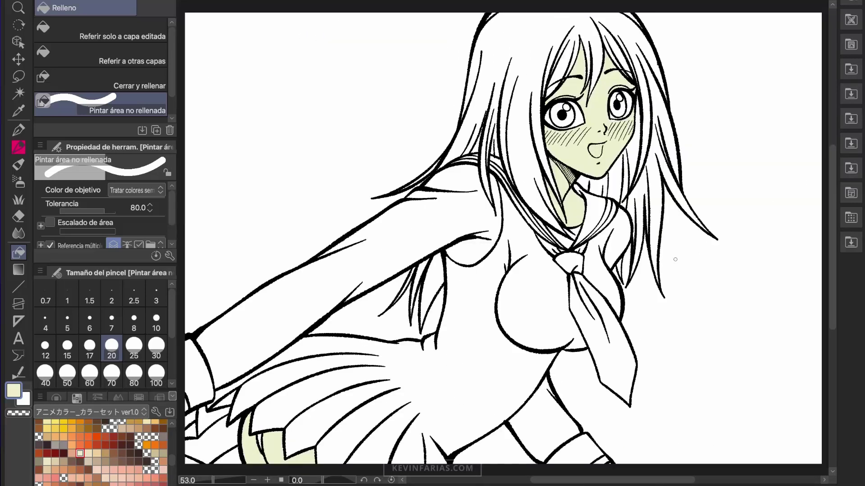
- Fill all hair sections, including the strands behind the arm and neck, with pale yellow, referring to other layers
{"action": "left_click", "coordinate": [122, 55]}
{"action": "scroll", "coordinate": [172, 457], "scroll_direction": "up", "scroll_amount": 3}
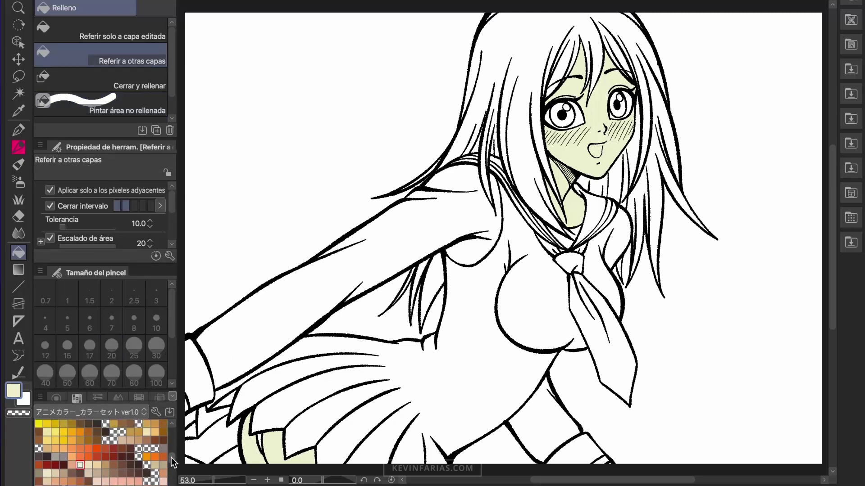
{"action": "left_click", "coordinate": [47, 443]}
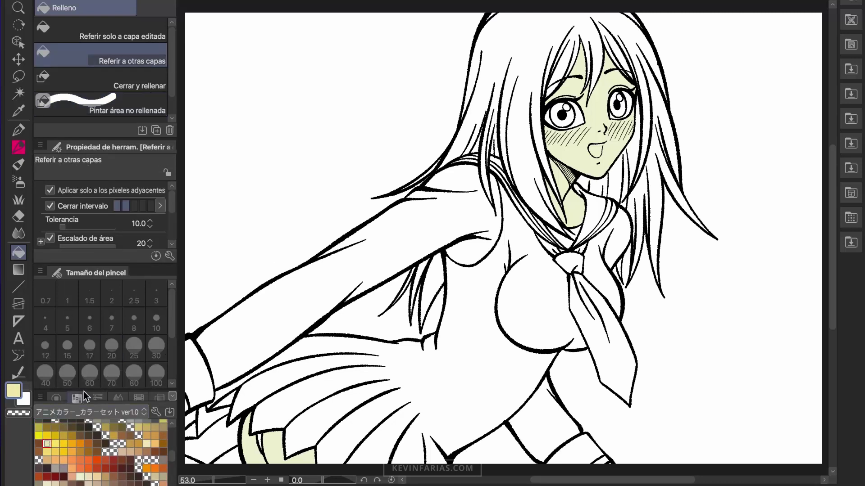
{"action": "left_click", "coordinate": [532, 136]}
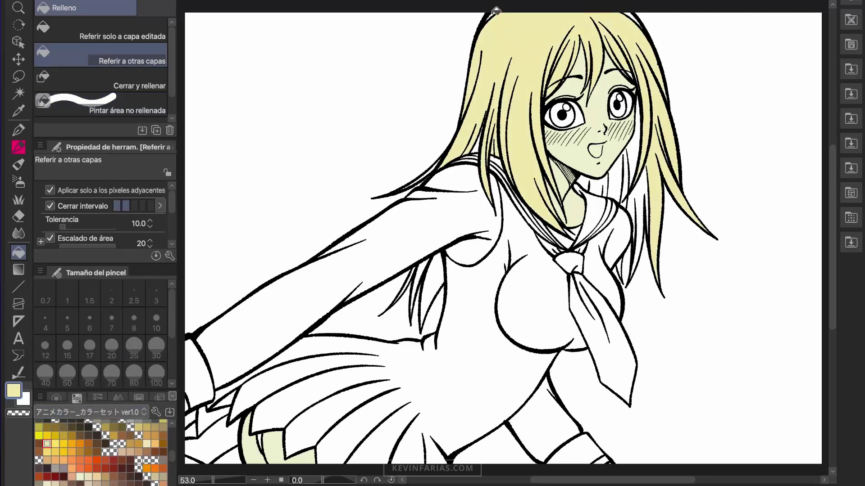
{"action": "left_click", "coordinate": [436, 270]}
{"action": "left_click", "coordinate": [419, 288]}
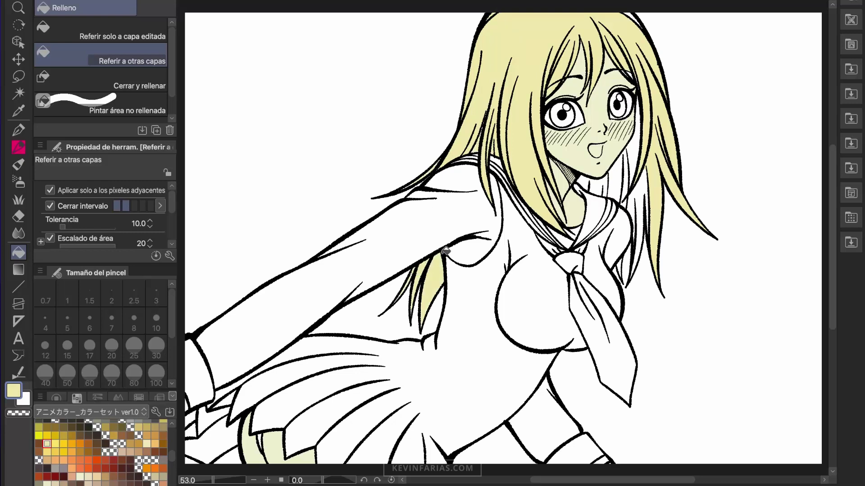
{"action": "left_click", "coordinate": [633, 146]}
{"action": "left_click", "coordinate": [650, 171]}
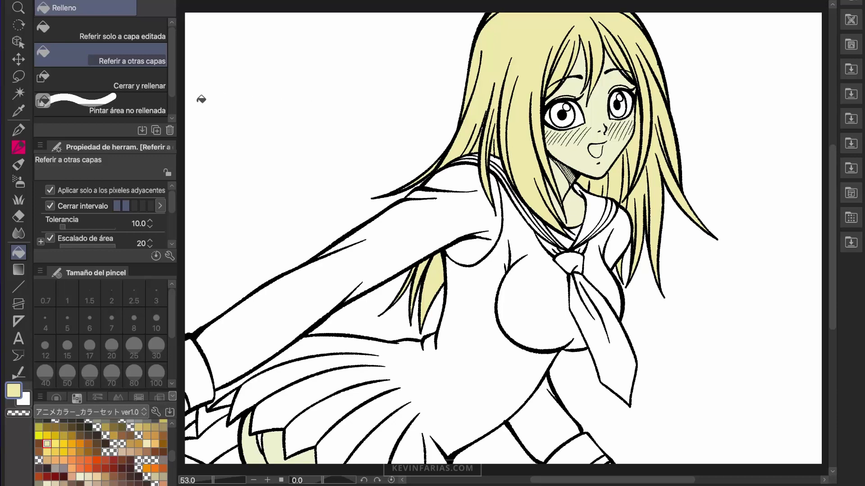
- Paint the small unfilled gaps between the hair strands pale yellow with the Pintar área no rellenada tool
{"action": "left_click", "coordinate": [145, 101]}
{"action": "key", "text": "ctrl+plus"}
{"action": "key", "text": "ctrl+plus"}
{"action": "left_click_drag", "start_coordinate": [311, 264], "coordinate": [322, 247]}
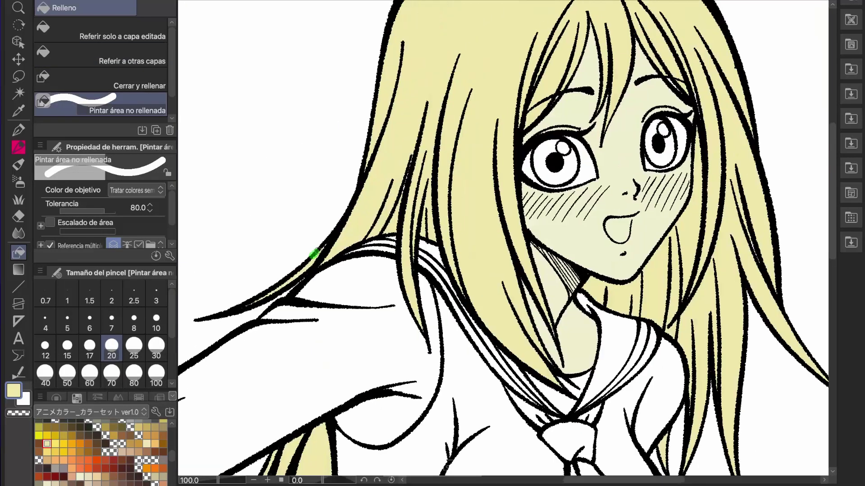
{"action": "left_click_drag", "start_coordinate": [566, 396], "coordinate": [572, 421]}
{"action": "left_click_drag", "start_coordinate": [641, 237], "coordinate": [649, 269]}
{"action": "key", "text": "ctrl+0"}
- Fill both irises with a light blue from the anime colour set, referring to other layers
{"action": "left_click_drag", "start_coordinate": [172, 455], "coordinate": [173, 437]}
{"action": "left_click", "coordinate": [105, 454]}
{"action": "left_click", "coordinate": [135, 55]}
{"action": "left_click", "coordinate": [554, 117]}
{"action": "left_click", "coordinate": [612, 112]}
- Fill the tie, the collar stripes and the cuff stripe with a medium blue
{"action": "left_click", "coordinate": [121, 454]}
{"action": "left_click", "coordinate": [606, 333]}
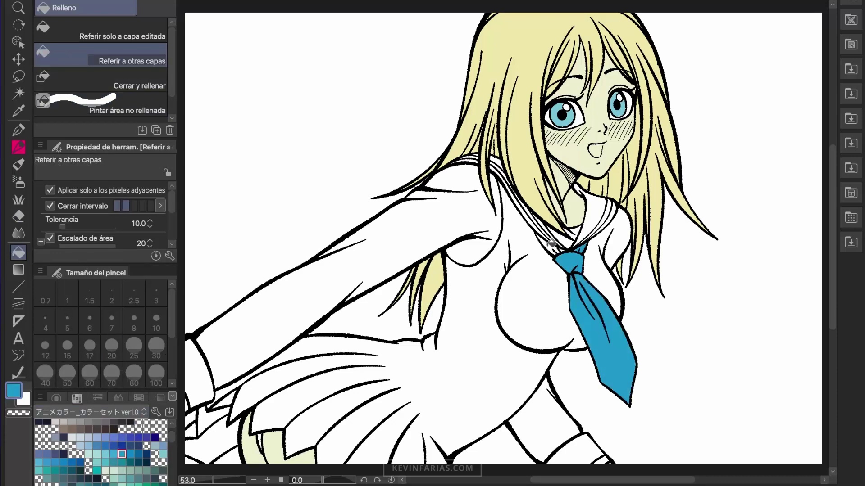
{"action": "left_click", "coordinate": [523, 202]}
{"action": "left_click", "coordinate": [604, 218]}
{"action": "left_click", "coordinate": [602, 460]}
- Paint the remaining unfilled gaps in the blue uniform details with the Pintar área no rellenada tool
{"action": "left_click", "coordinate": [139, 103]}
{"action": "key", "text": "ctrl+plus"}
{"action": "key", "text": "ctrl+plus"}
{"action": "left_click_drag", "start_coordinate": [635, 313], "coordinate": [649, 305]}
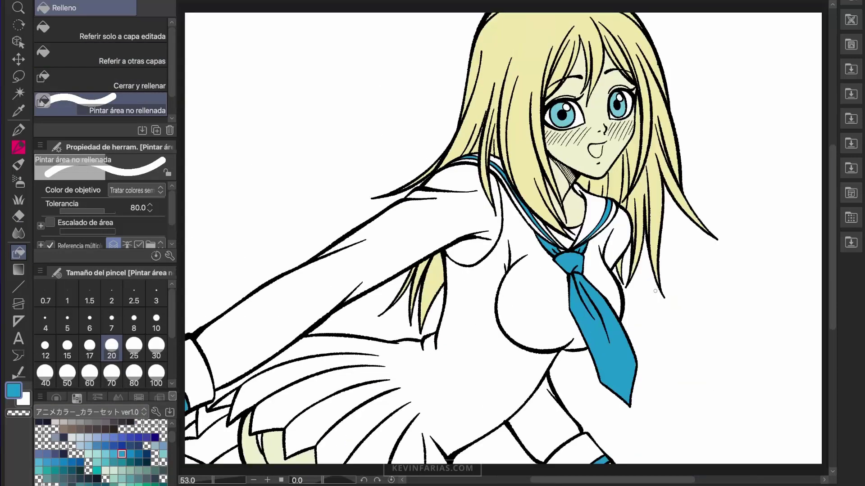
- Colour the inside of the mouth salmon red with the G real pen
{"action": "left_click", "coordinate": [130, 56]}
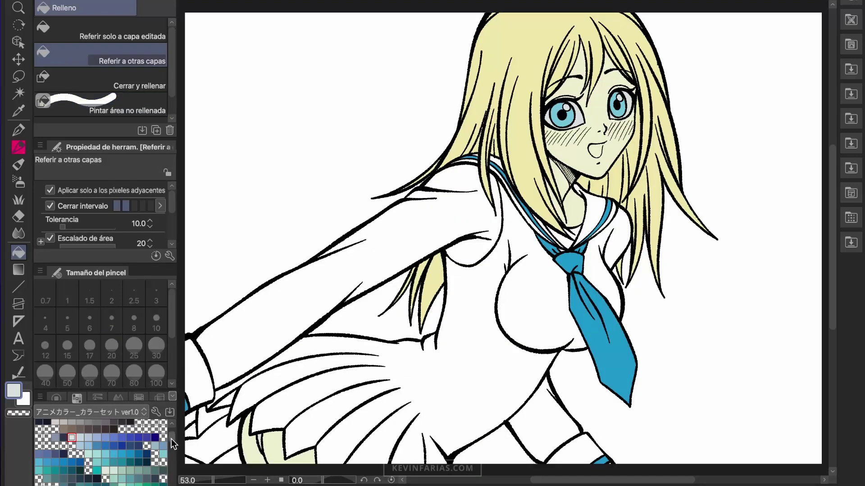
{"action": "left_click_drag", "start_coordinate": [172, 439], "coordinate": [169, 466]}
{"action": "left_click", "coordinate": [146, 451]}
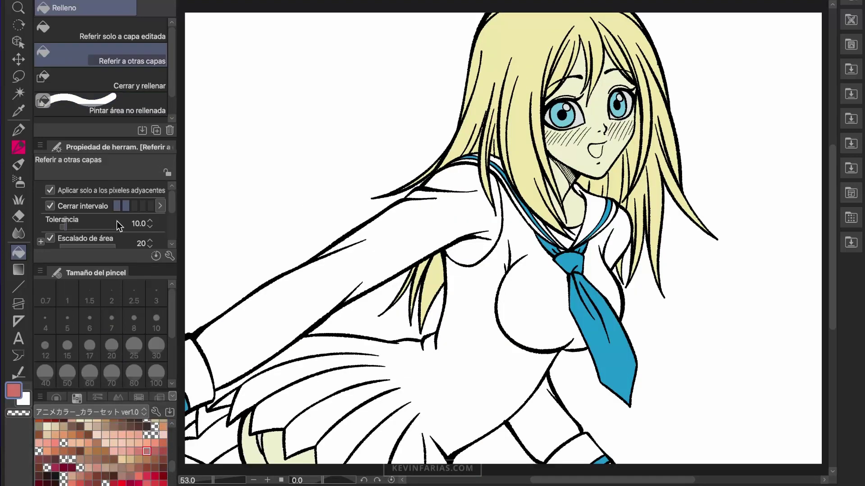
{"action": "left_click", "coordinate": [18, 131]}
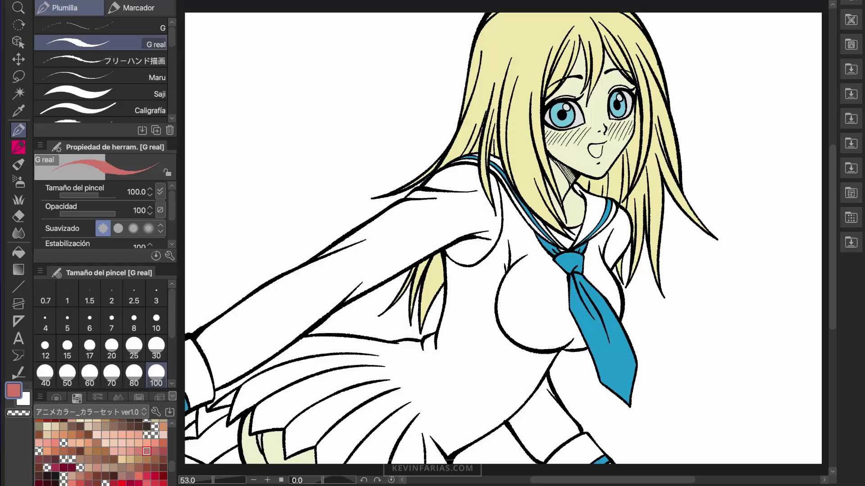
{"action": "scroll", "coordinate": [585, 149], "scroll_direction": "up", "scroll_amount": 4}
{"action": "left_click_drag", "start_coordinate": [539, 295], "coordinate": [527, 322]}
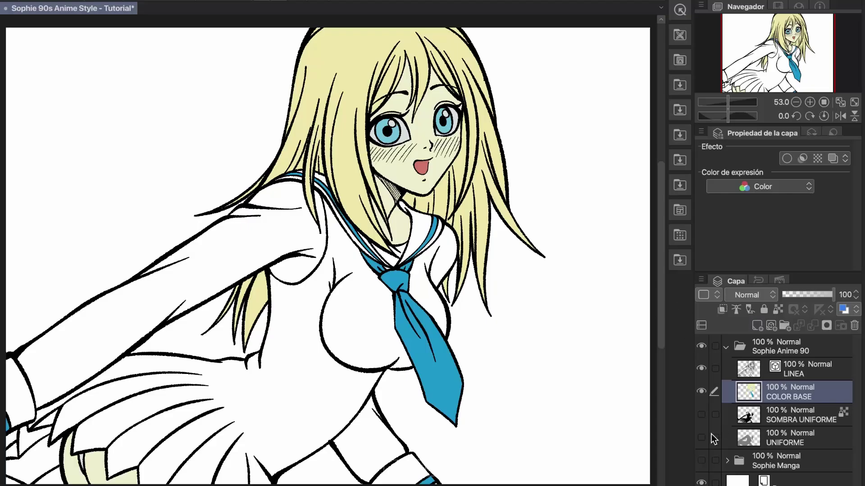
- Show the UNIFORME layer, lock its transparent pixels and fill the uniform with dark navy
{"action": "left_click", "coordinate": [701, 436]}
{"action": "left_click", "coordinate": [701, 434]}
{"action": "left_click", "coordinate": [700, 434]}
{"action": "left_click", "coordinate": [791, 434]}
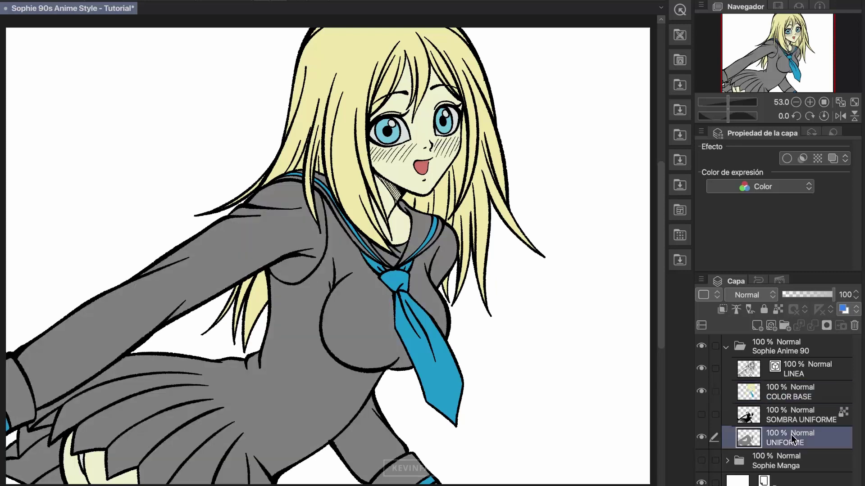
{"action": "left_click", "coordinate": [779, 310]}
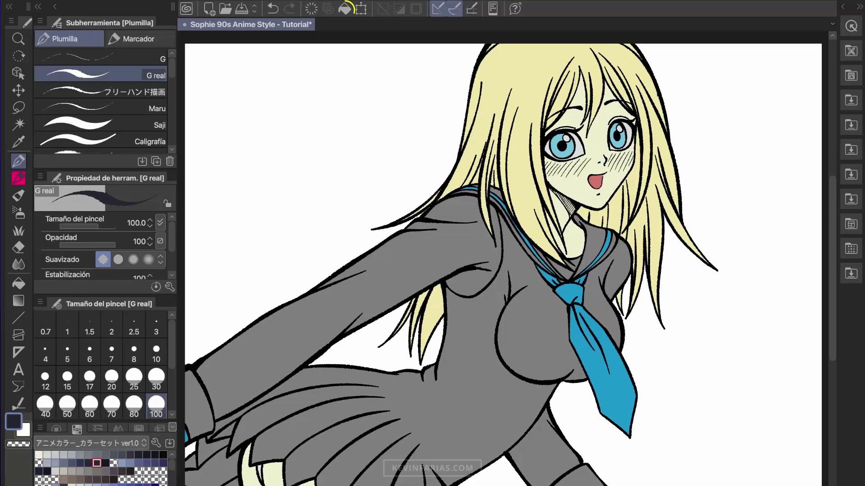
{"action": "left_click", "coordinate": [345, 9]}
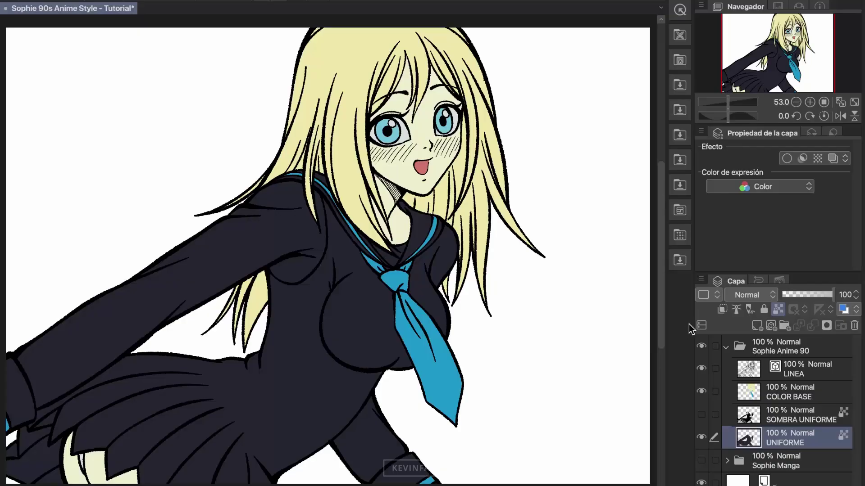
- Create a new layer named SOMBRAS above COLOR BASE and clip it to the layer below
{"action": "left_click", "coordinate": [797, 398]}
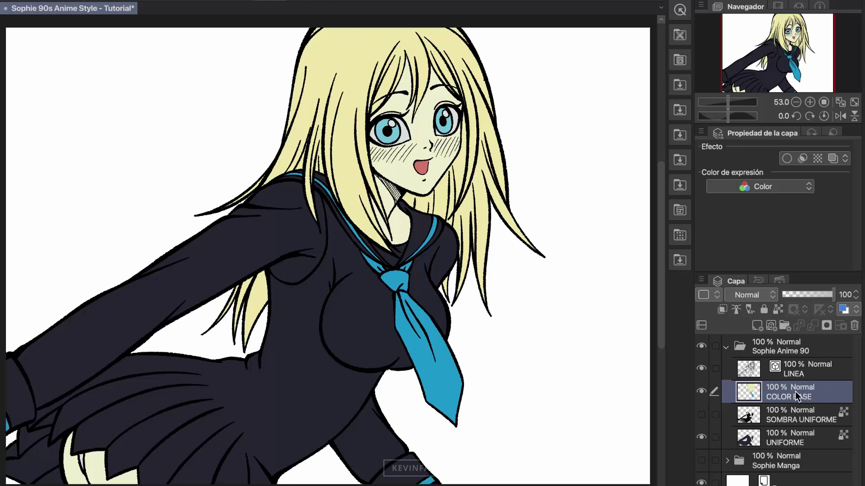
{"action": "left_click", "coordinate": [757, 326]}
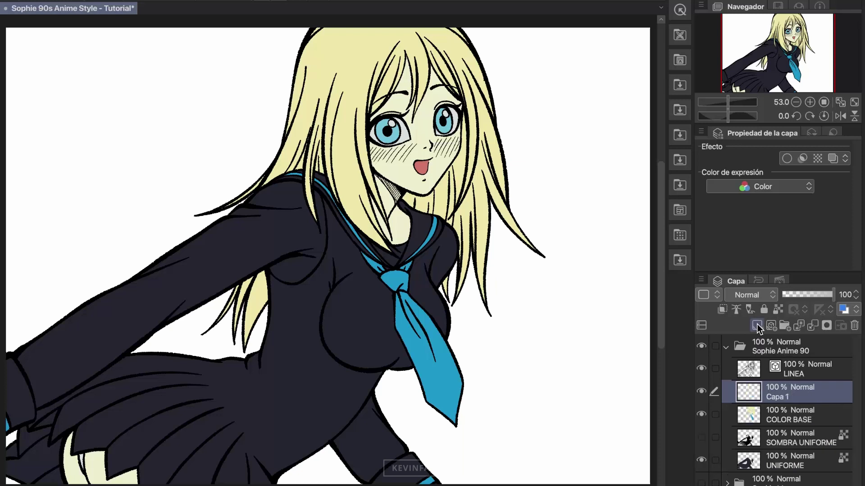
{"action": "double_click", "coordinate": [792, 399]}
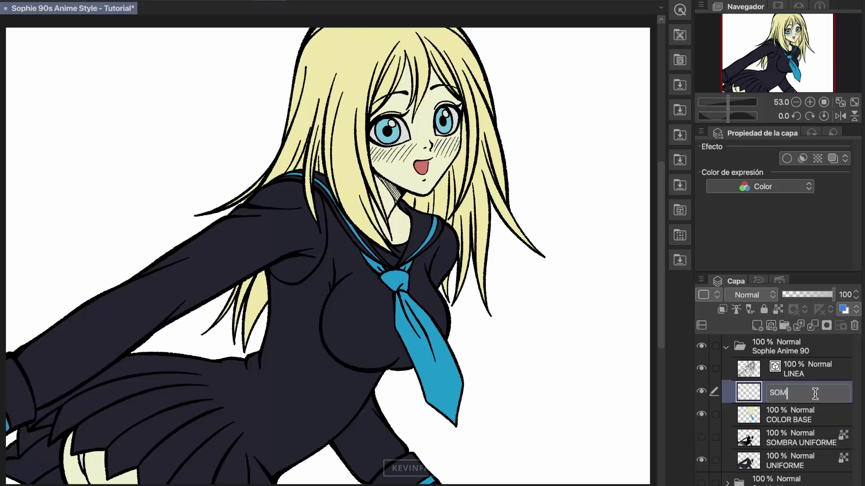
{"action": "key", "text": "Return"}
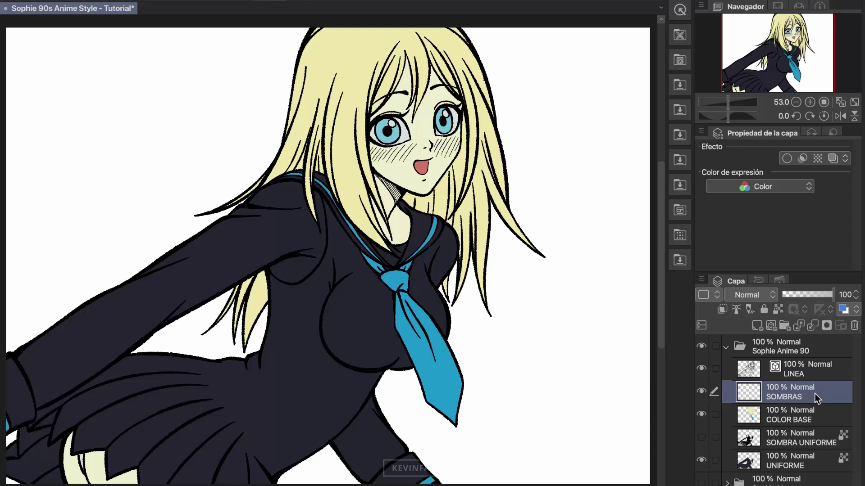
{"action": "left_click", "coordinate": [723, 311]}
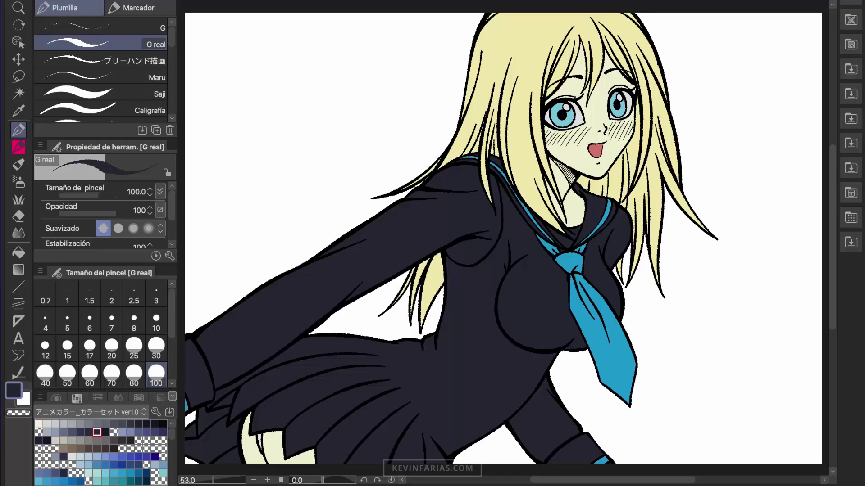
- Paint light peach shadows on the skin of the face, neck and legs with the G real pen
{"action": "left_click_drag", "start_coordinate": [172, 434], "coordinate": [174, 459]}
{"action": "scroll", "coordinate": [175, 463], "scroll_direction": "down", "scroll_amount": 1}
{"action": "left_click", "coordinate": [88, 461]}
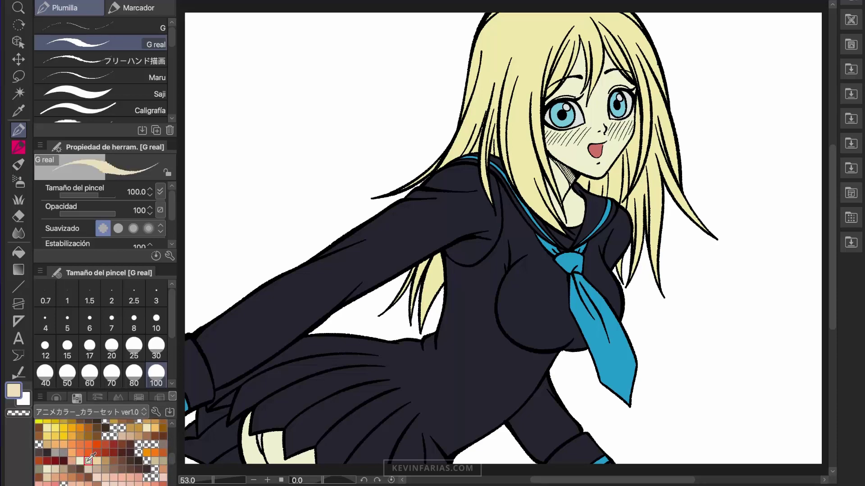
{"action": "left_click", "coordinate": [96, 461]}
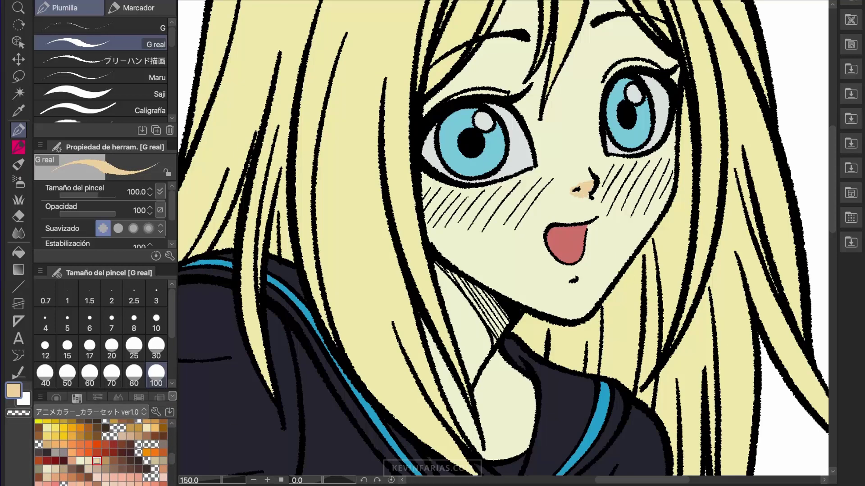
{"action": "left_click_drag", "start_coordinate": [553, 222], "coordinate": [596, 217]}
{"action": "mouse_move", "coordinate": [454, 275]}
{"action": "left_mouse_down"}
{"action": "mouse_move", "coordinate": [499, 333]}
{"action": "mouse_move", "coordinate": [514, 419]}
{"action": "left_mouse_up"}
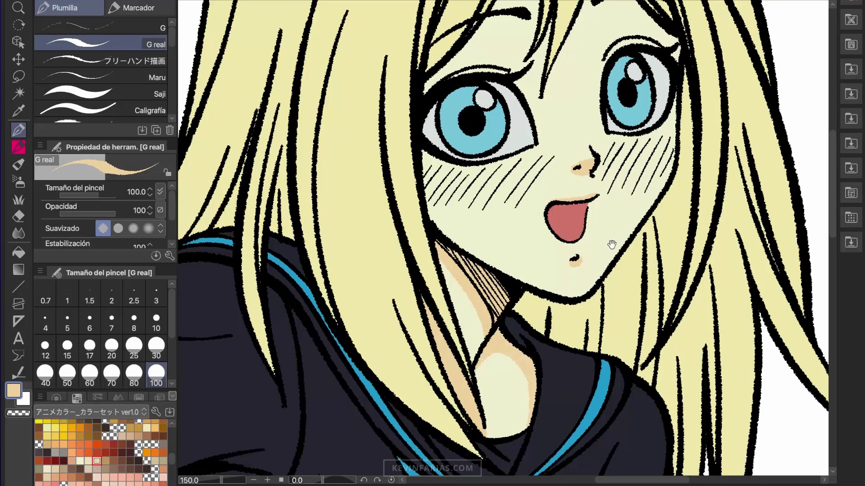
{"action": "left_click_drag", "start_coordinate": [612, 243], "coordinate": [636, 413]}
{"action": "left_click_drag", "start_coordinate": [455, 333], "coordinate": [581, 463]}
{"action": "left_click_drag", "start_coordinate": [550, 113], "coordinate": [562, 225]}
{"action": "scroll", "coordinate": [627, 239], "scroll_direction": "down", "scroll_amount": 1}
{"action": "left_click_drag", "start_coordinate": [345, 334], "coordinate": [439, 389]}
- Shade the large hair masses beside the face golden yellow, outlining shadow edges with the G real pen and filling enclosed areas
{"action": "left_click", "coordinate": [55, 444]}
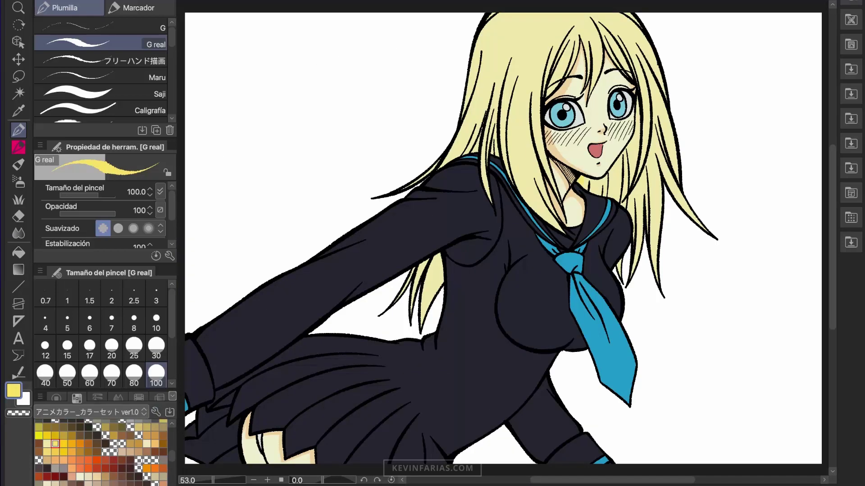
{"action": "left_click", "coordinate": [47, 452]}
{"action": "left_click", "coordinate": [18, 252]}
{"action": "left_click", "coordinate": [349, 316]}
{"action": "left_click", "coordinate": [316, 320]}
{"action": "left_click", "coordinate": [18, 130]}
{"action": "left_click_drag", "start_coordinate": [431, 131], "coordinate": [509, 422]}
{"action": "left_click_drag", "start_coordinate": [473, 89], "coordinate": [434, 230]}
{"action": "left_click", "coordinate": [18, 253]}
{"action": "left_click", "coordinate": [383, 135]}
{"action": "left_click", "coordinate": [19, 130]}
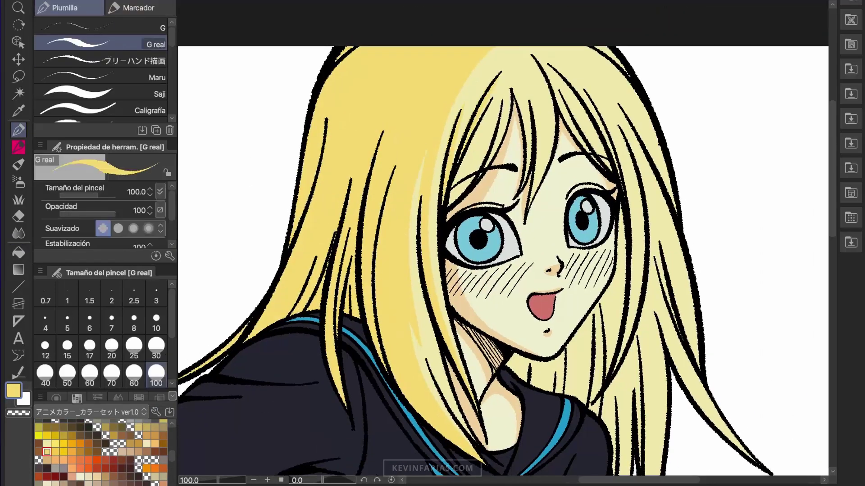
- Paint golden yellow shadows on the fringe and the remaining hair strands around the face
{"action": "left_click_drag", "start_coordinate": [487, 114], "coordinate": [448, 205]}
{"action": "left_click_drag", "start_coordinate": [521, 102], "coordinate": [530, 167]}
{"action": "left_click_drag", "start_coordinate": [611, 167], "coordinate": [590, 323]}
{"action": "scroll", "coordinate": [496, 243], "scroll_direction": "down", "scroll_amount": 3}
{"action": "scroll", "coordinate": [496, 243], "scroll_direction": "up", "scroll_amount": 3}
{"action": "scroll", "coordinate": [563, 225], "scroll_direction": "down", "scroll_amount": 2}
{"action": "scroll", "coordinate": [102, 453], "scroll_direction": "up", "scroll_amount": 5}
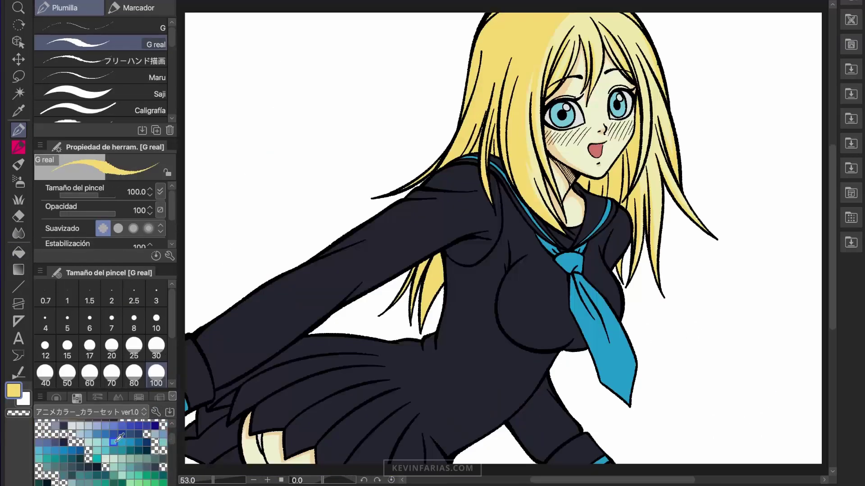
- Shade the irises with a deeper blue and the whites of the eyes with a pale greyish blue
{"action": "left_click", "coordinate": [114, 442]}
{"action": "scroll", "coordinate": [608, 113], "scroll_direction": "up", "scroll_amount": 2}
{"action": "left_click_drag", "start_coordinate": [585, 184], "coordinate": [599, 159]}
{"action": "left_click", "coordinate": [88, 425]}
{"action": "left_click_drag", "start_coordinate": [507, 175], "coordinate": [534, 215]}
{"action": "left_click_drag", "start_coordinate": [607, 157], "coordinate": [623, 173]}
- Paint a darker red shadow inside the mouth
{"action": "scroll", "coordinate": [518, 225], "scroll_direction": "down", "scroll_amount": 2}
{"action": "left_click_drag", "start_coordinate": [172, 440], "coordinate": [172, 466]}
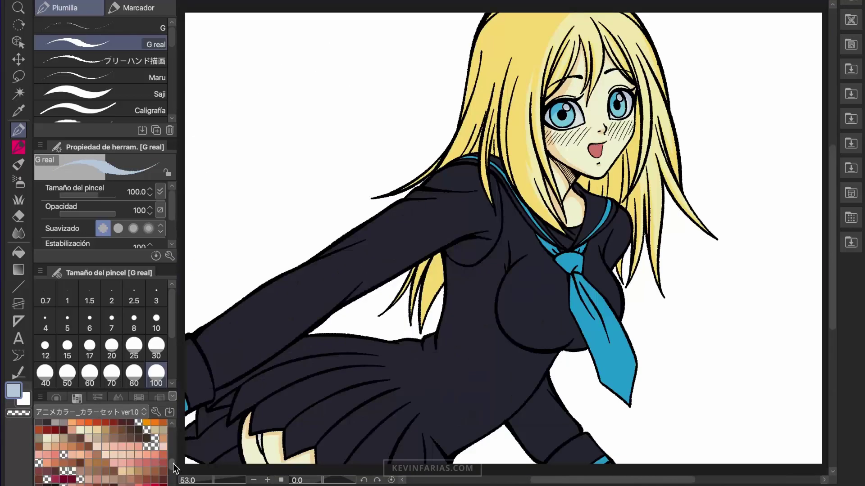
{"action": "left_click", "coordinate": [163, 459]}
{"action": "scroll", "coordinate": [599, 135], "scroll_direction": "up", "scroll_amount": 3}
{"action": "left_click_drag", "start_coordinate": [498, 274], "coordinate": [534, 269]}
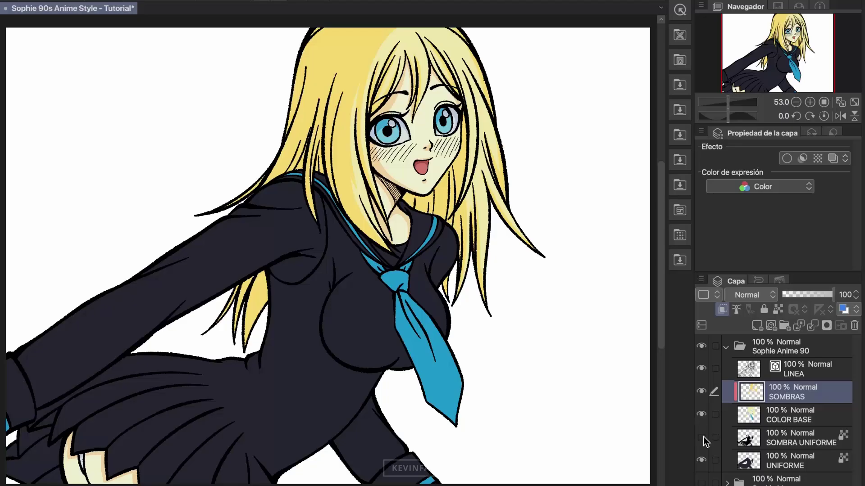
- Show the SOMBRA UNIFORME layer and add a COLOR LINEA layer above LINEA, clipped to the layer below
{"action": "left_click", "coordinate": [702, 437]}
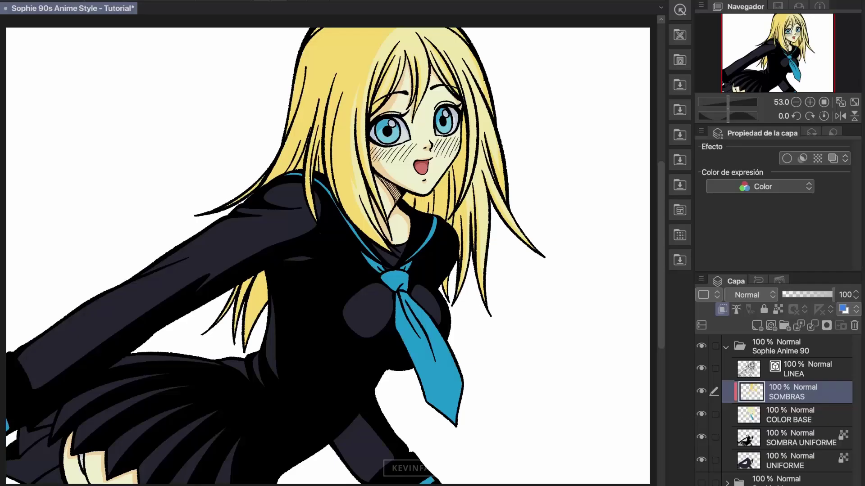
{"action": "left_click", "coordinate": [813, 372]}
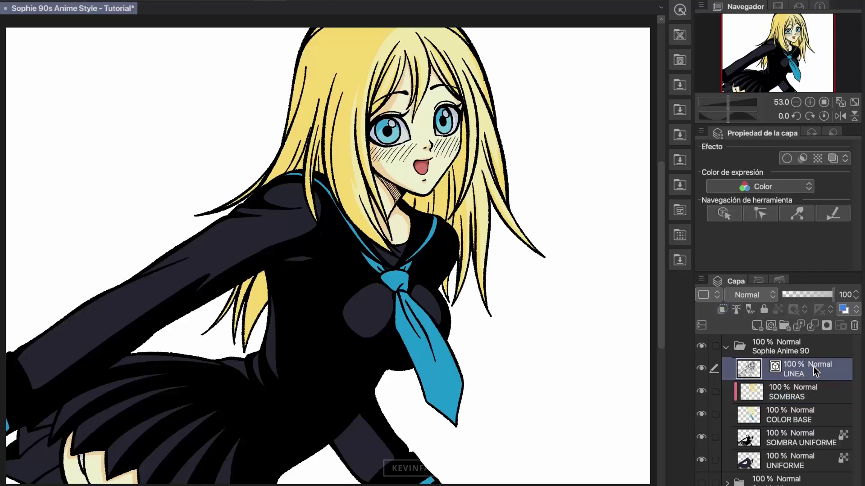
{"action": "left_click", "coordinate": [756, 325]}
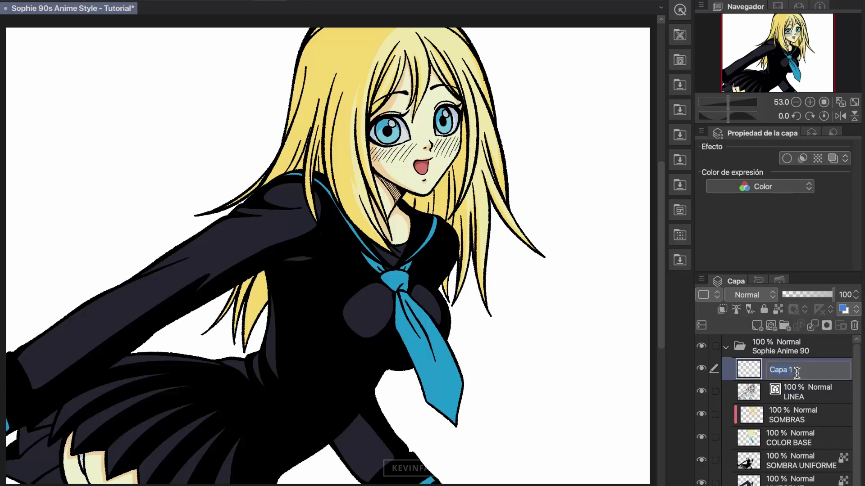
{"action": "type", "text": "COLOR LINEA"}
{"action": "key", "text": "Return"}
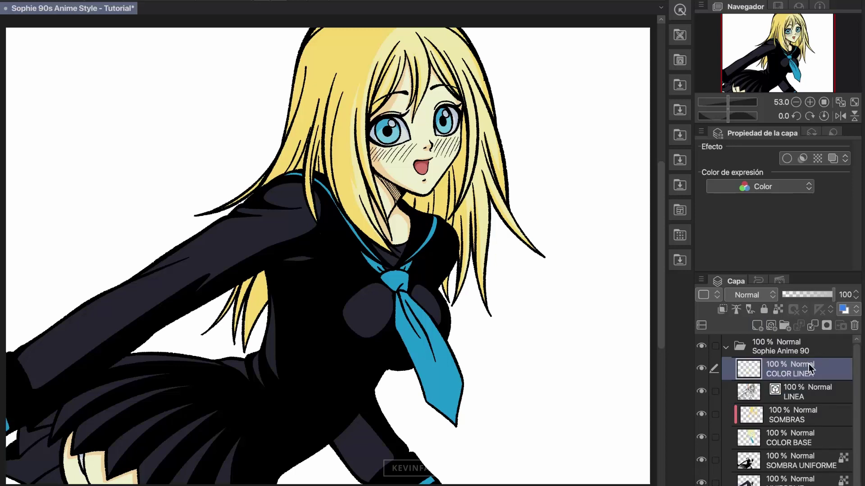
{"action": "left_click", "coordinate": [722, 310]}
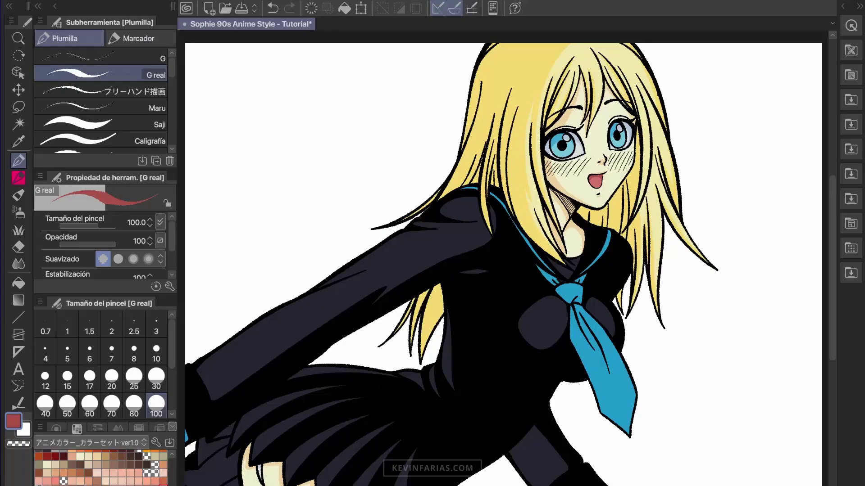
- Fill the COLOR LINEA layer and the uniform shadows on SOMBRA UNIFORME with a very dark brown
{"action": "key", "text": "i"}
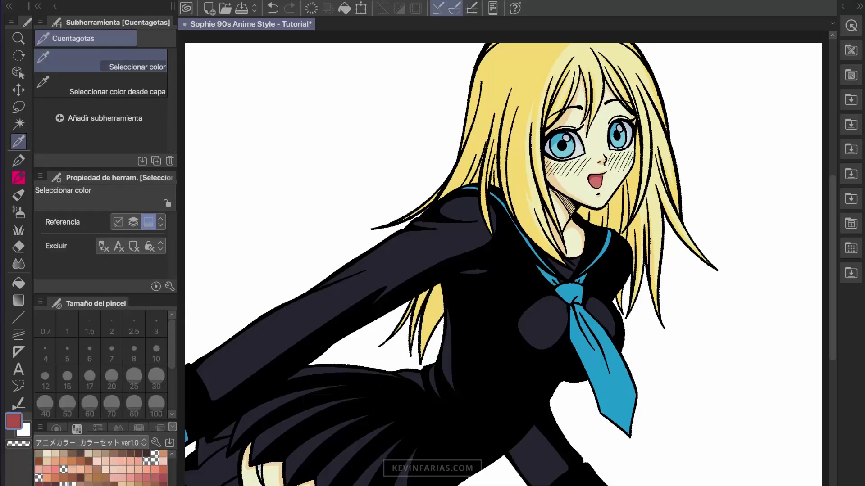
{"action": "scroll", "coordinate": [104, 468], "scroll_direction": "down", "scroll_amount": 5}
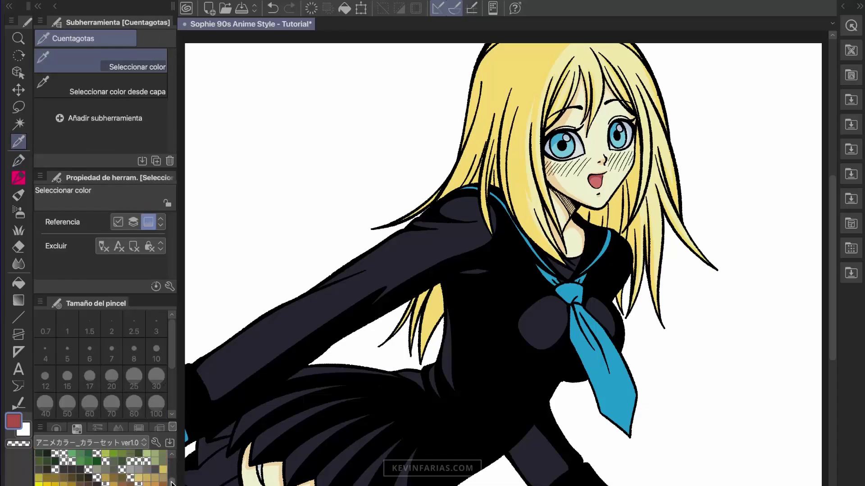
{"action": "left_click", "coordinate": [114, 463]}
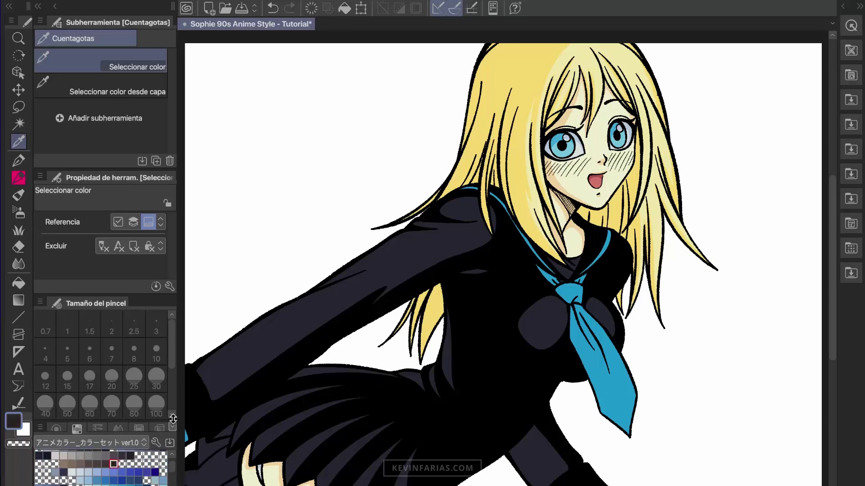
{"action": "left_click", "coordinate": [345, 8]}
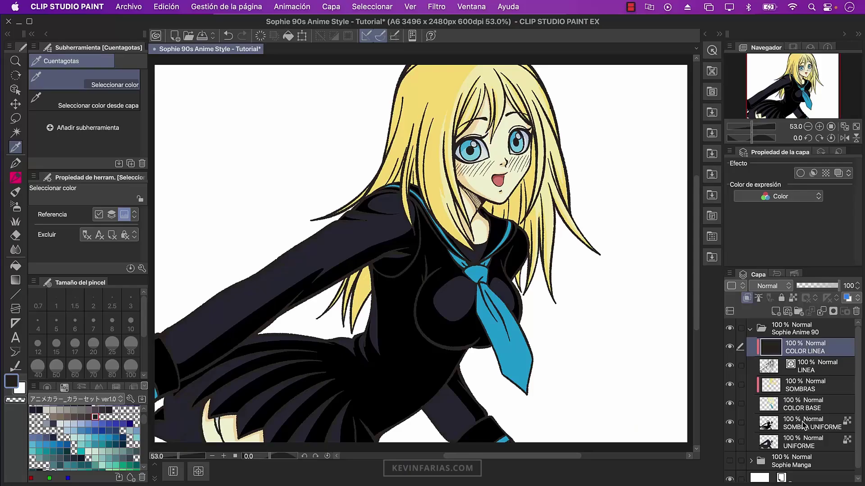
{"action": "left_click", "coordinate": [803, 426]}
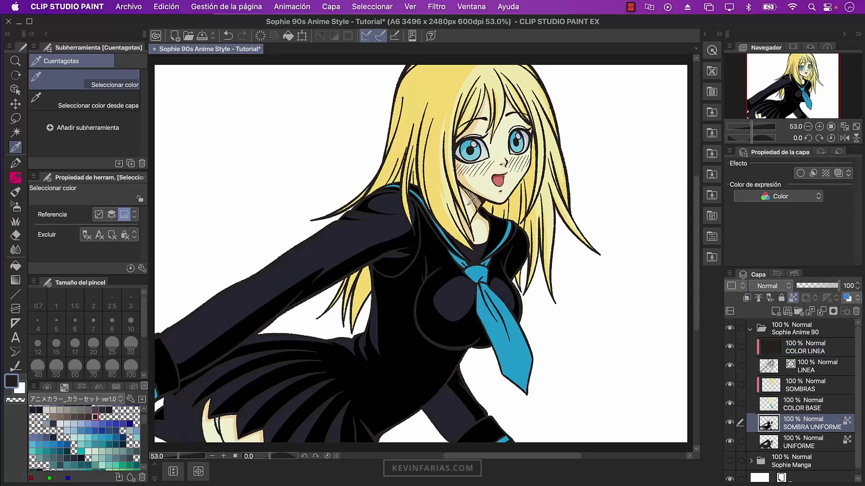
{"action": "left_click", "coordinate": [288, 36]}
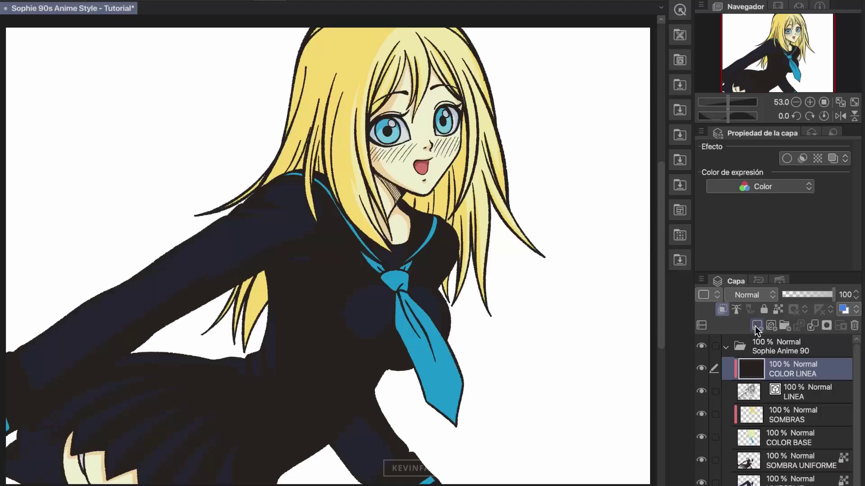
- Create a new layer named MEJILLAS above COLOR LINEA
{"action": "left_click", "coordinate": [757, 326]}
{"action": "double_click", "coordinate": [788, 370]}
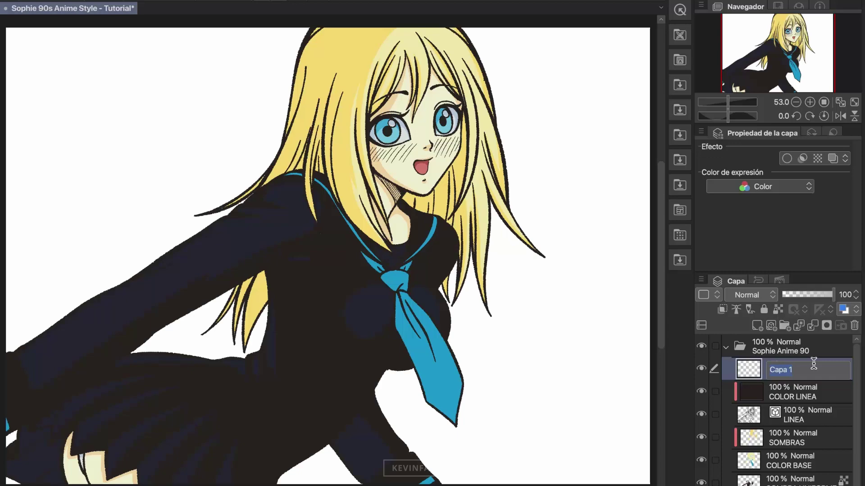
{"action": "type", "text": "MEJILLAS"}
{"action": "key", "text": "Return"}
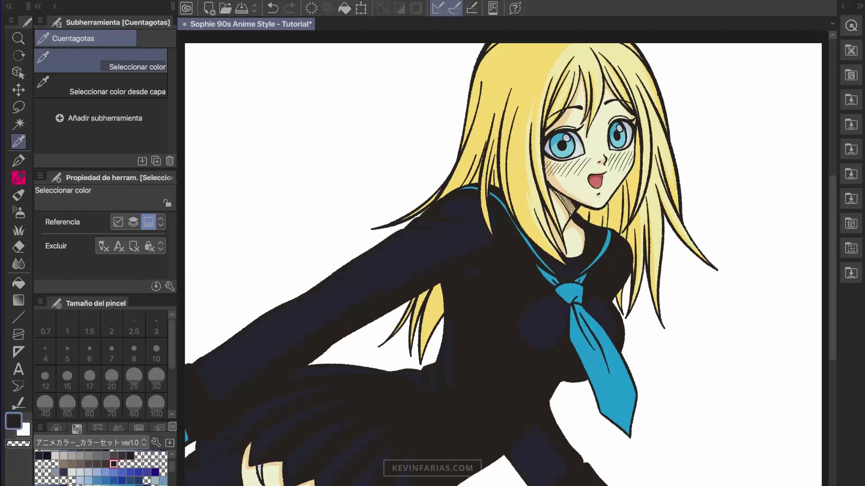
- Sample the skin colour and soften the hatching lines on both cheeks with the Suave airbrush
{"action": "left_click", "coordinate": [18, 161]}
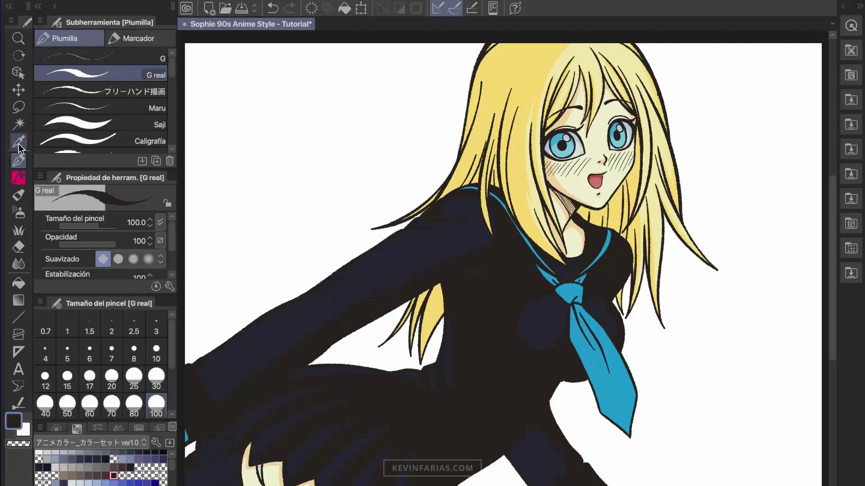
{"action": "left_click", "coordinate": [18, 143]}
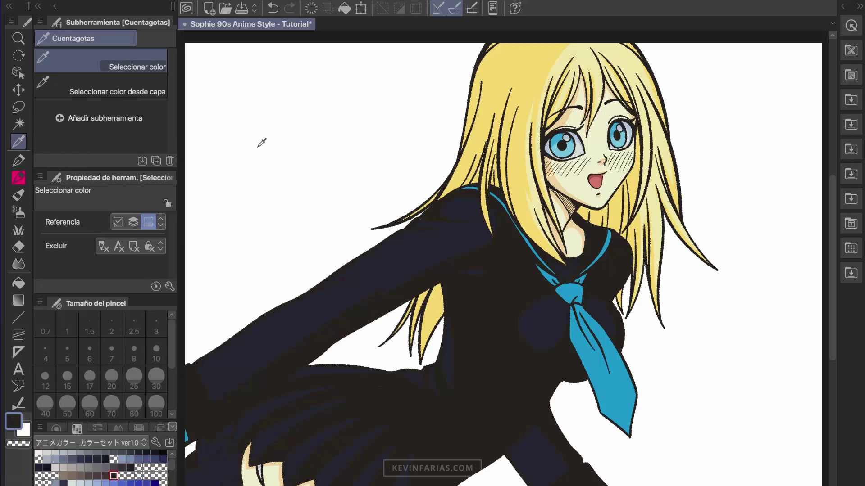
{"action": "left_click", "coordinate": [584, 181]}
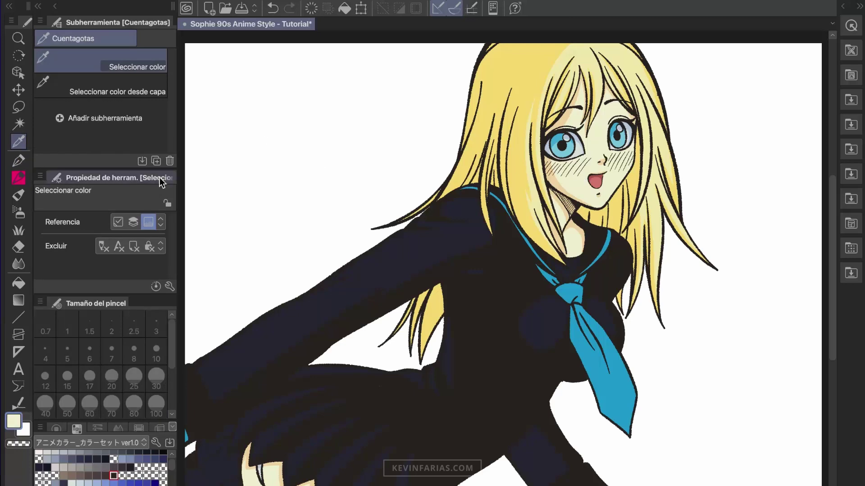
{"action": "left_click", "coordinate": [19, 213]}
{"action": "scroll", "coordinate": [689, 206], "scroll_direction": "up", "scroll_amount": 5}
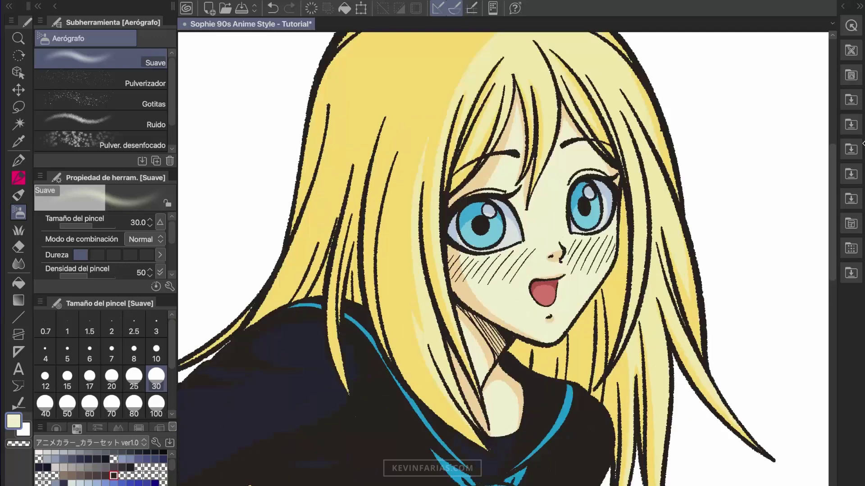
{"action": "left_click_drag", "start_coordinate": [804, 176], "coordinate": [735, 199]}
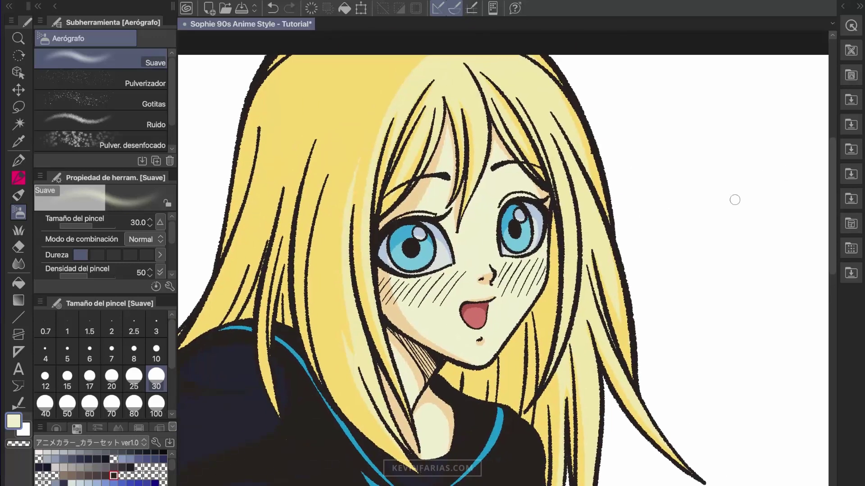
{"action": "mouse_move", "coordinate": [441, 304]}
{"action": "left_mouse_down"}
{"action": "mouse_move", "coordinate": [434, 290]}
{"action": "mouse_move", "coordinate": [400, 298]}
{"action": "mouse_move", "coordinate": [429, 284]}
{"action": "left_mouse_up"}
{"action": "mouse_move", "coordinate": [501, 274]}
{"action": "left_mouse_down"}
{"action": "mouse_move", "coordinate": [535, 264]}
{"action": "mouse_move", "coordinate": [409, 310]}
{"action": "mouse_move", "coordinate": [481, 251]}
{"action": "mouse_move", "coordinate": [542, 281]}
{"action": "left_mouse_up"}
{"action": "left_click_drag", "start_coordinate": [404, 276], "coordinate": [397, 285]}
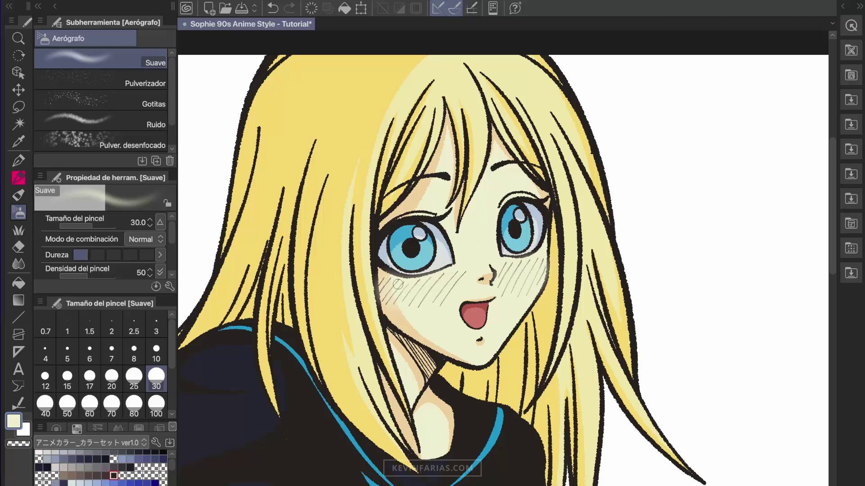
- Airbrush a salmon pink blush over both cheeks with the Suave airbrush
{"action": "left_click_drag", "start_coordinate": [172, 466], "coordinate": [172, 485]}
{"action": "left_click", "coordinate": [122, 484]}
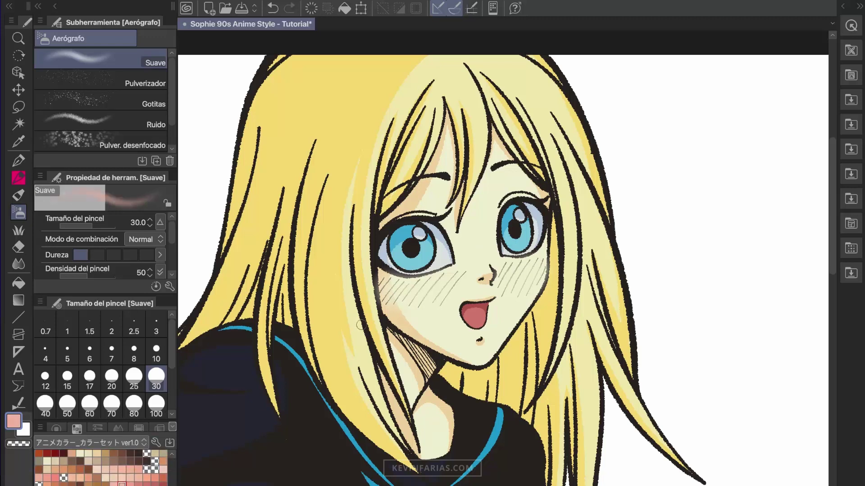
{"action": "mouse_move", "coordinate": [456, 279]}
{"action": "left_mouse_down"}
{"action": "mouse_move", "coordinate": [415, 302]}
{"action": "mouse_move", "coordinate": [387, 282]}
{"action": "mouse_move", "coordinate": [446, 277]}
{"action": "mouse_move", "coordinate": [433, 300]}
{"action": "left_mouse_up"}
{"action": "mouse_move", "coordinate": [503, 273]}
{"action": "left_mouse_down"}
{"action": "mouse_move", "coordinate": [516, 295]}
{"action": "mouse_move", "coordinate": [518, 263]}
{"action": "left_mouse_up"}
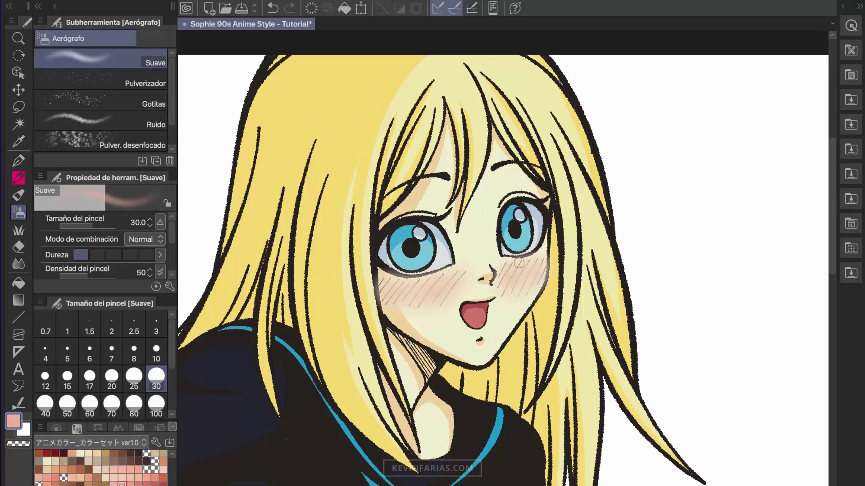
{"action": "left_click_drag", "start_coordinate": [399, 292], "coordinate": [394, 298]}
{"action": "left_click_drag", "start_coordinate": [513, 272], "coordinate": [523, 276]}
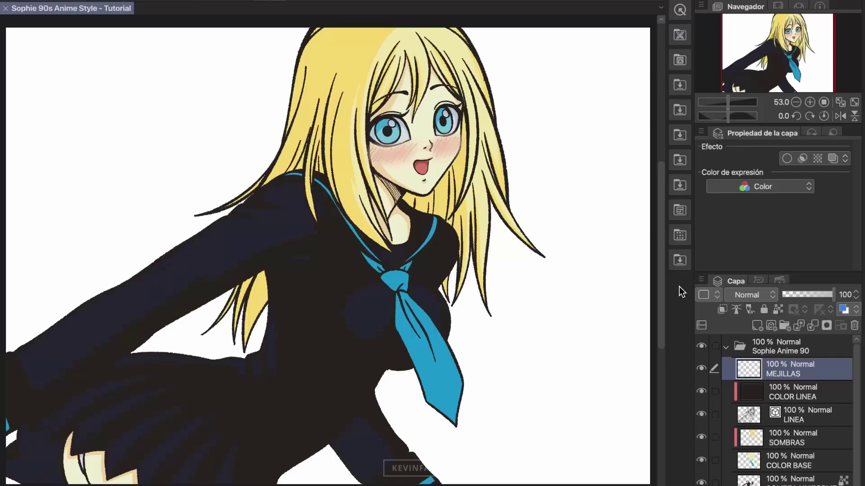
- Place the downloaded Background 1 material as a layer beneath the Sophie Anime 90 folder
{"action": "left_click", "coordinate": [726, 347]}
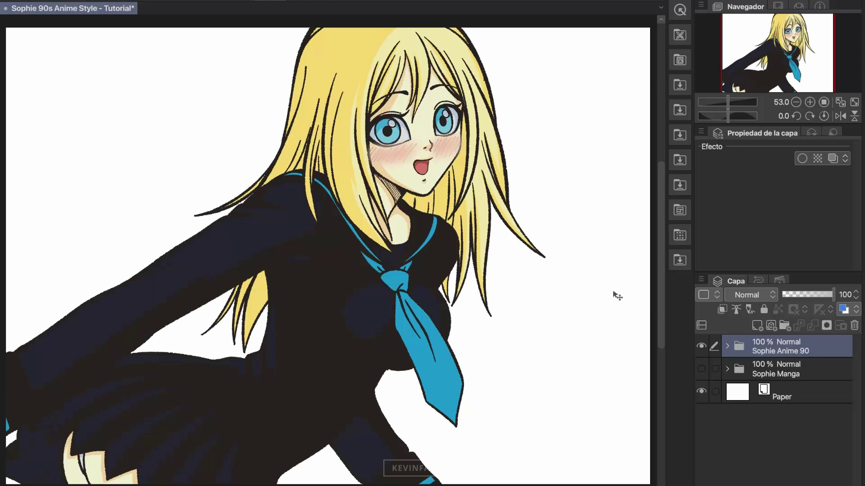
{"action": "left_click", "coordinate": [680, 262]}
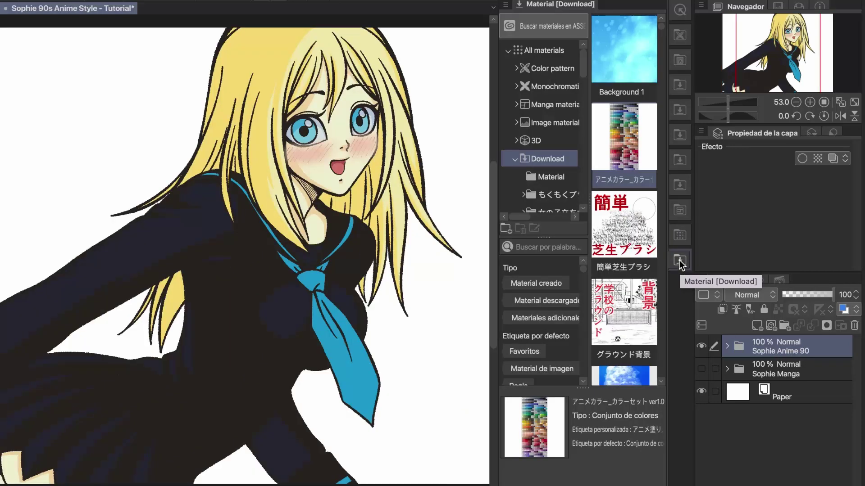
{"action": "left_click_drag", "start_coordinate": [635, 58], "coordinate": [771, 358]}
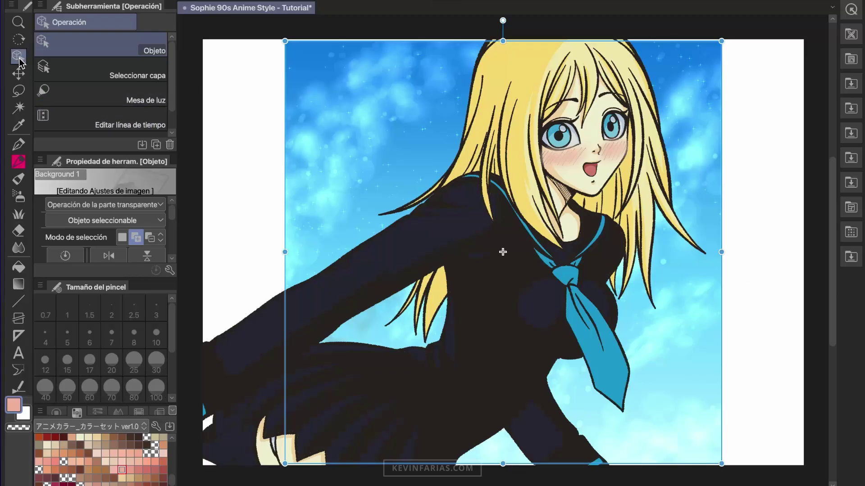
- Stretch the Background 1 sky image on both sides until it covers the full canvas width
{"action": "left_click_drag", "start_coordinate": [721, 252], "coordinate": [808, 252]}
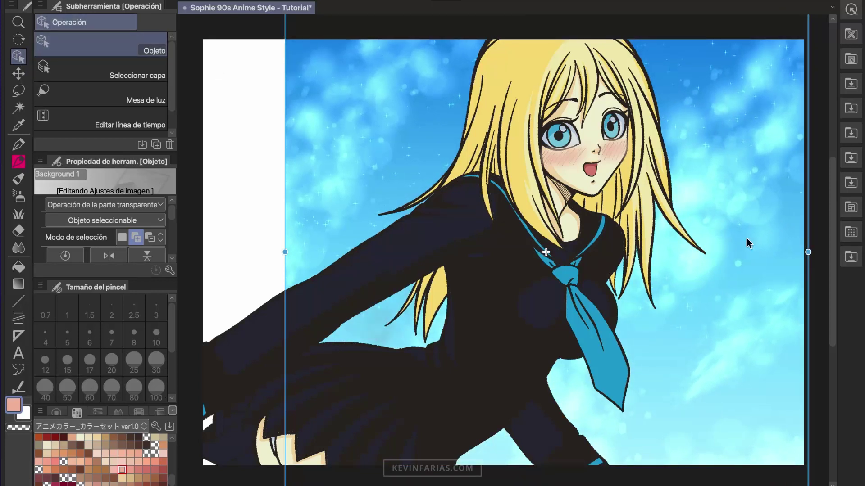
{"action": "left_click_drag", "start_coordinate": [285, 252], "coordinate": [197, 252]}
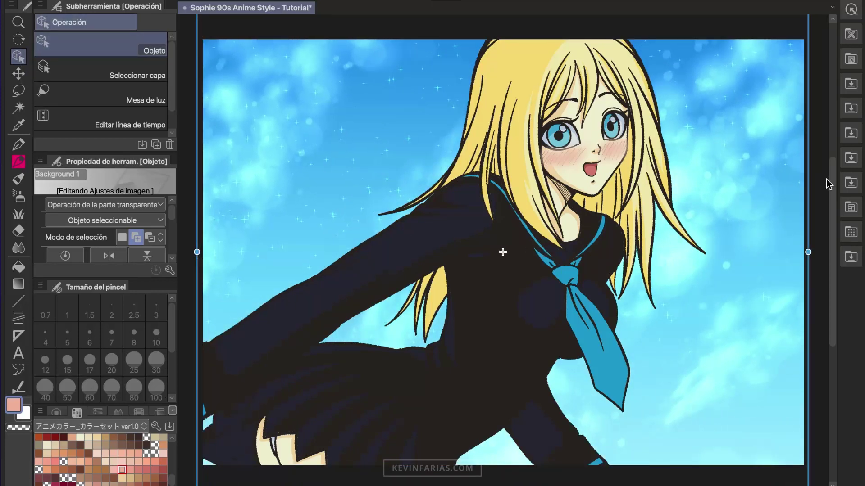
{"action": "left_click_drag", "start_coordinate": [811, 192], "coordinate": [811, 234]}
{"action": "key", "text": "k"}
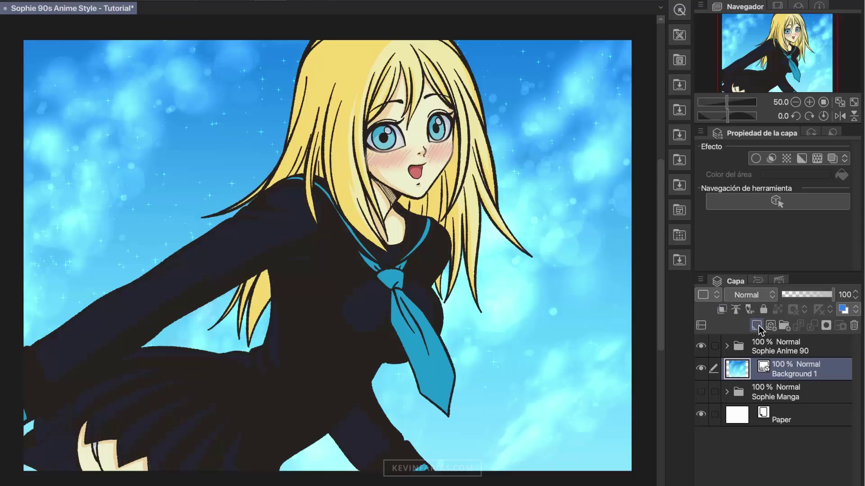
- Create a new layer named FX above Background 1
{"action": "left_click", "coordinate": [757, 325]}
{"action": "double_click", "coordinate": [785, 371]}
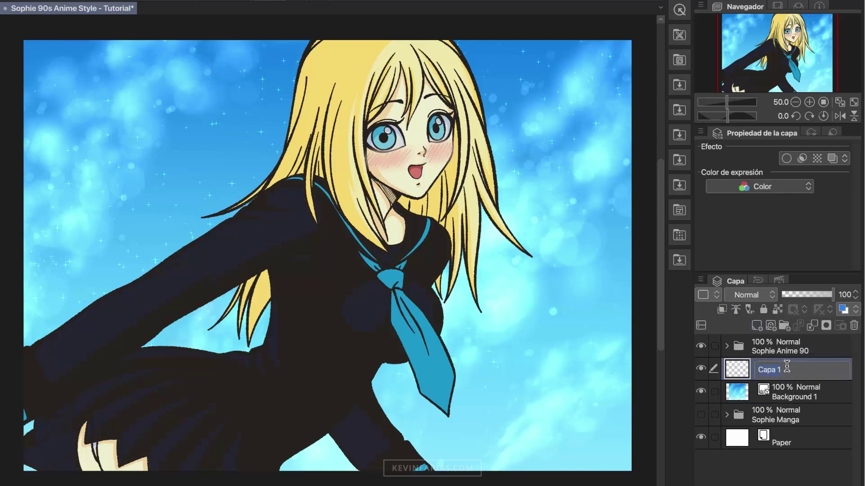
{"action": "type", "text": "FX"}
{"action": "key", "text": "Return"}
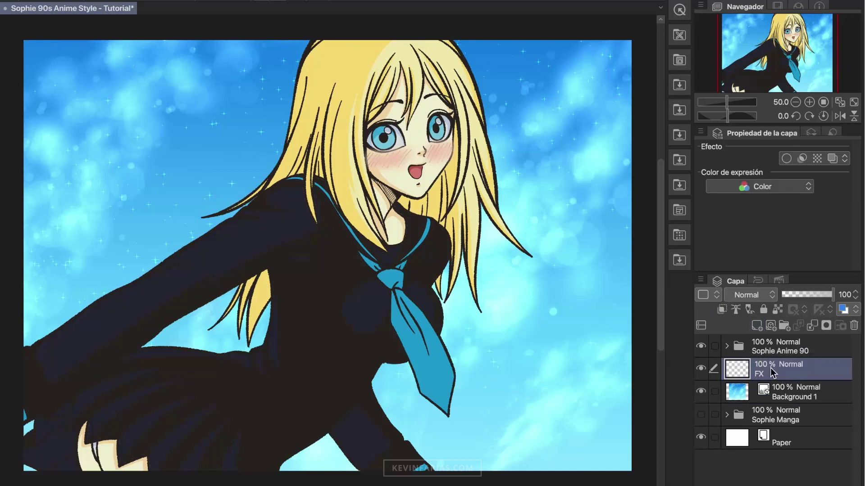
- Set the FX layer's blending mode to Aclarar and fill it with the current salmon pink
{"action": "left_click", "coordinate": [754, 296]}
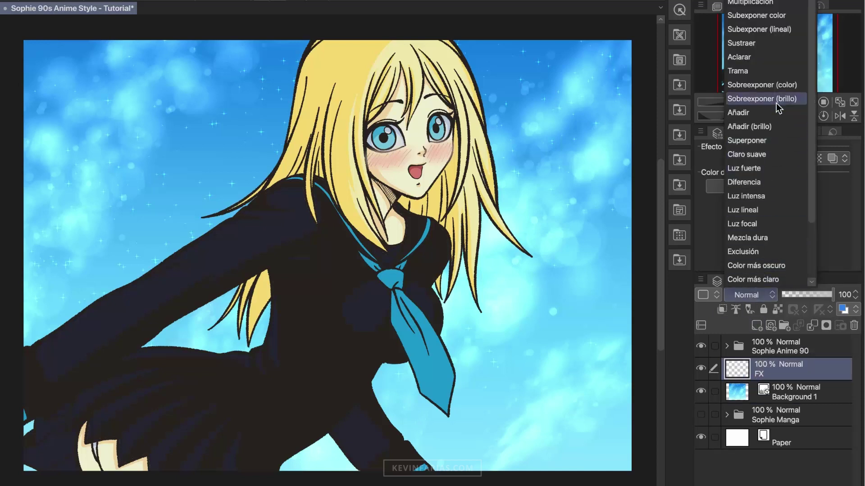
{"action": "left_click", "coordinate": [769, 57]}
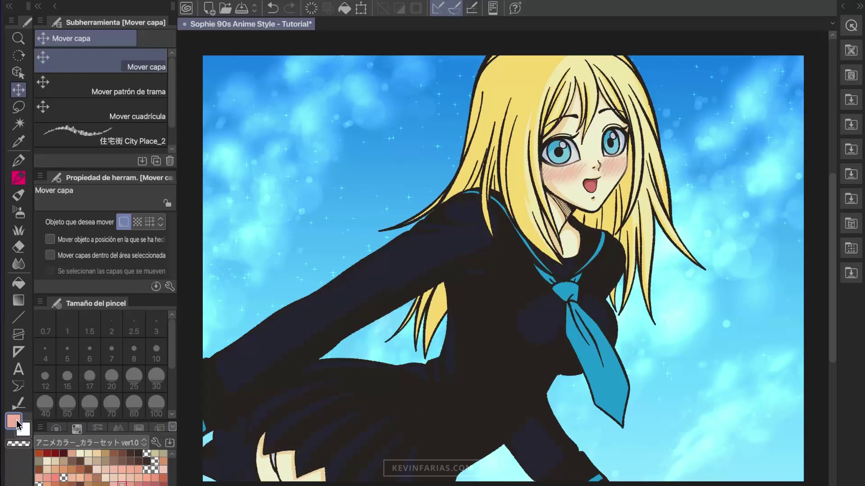
{"action": "left_click", "coordinate": [345, 9]}
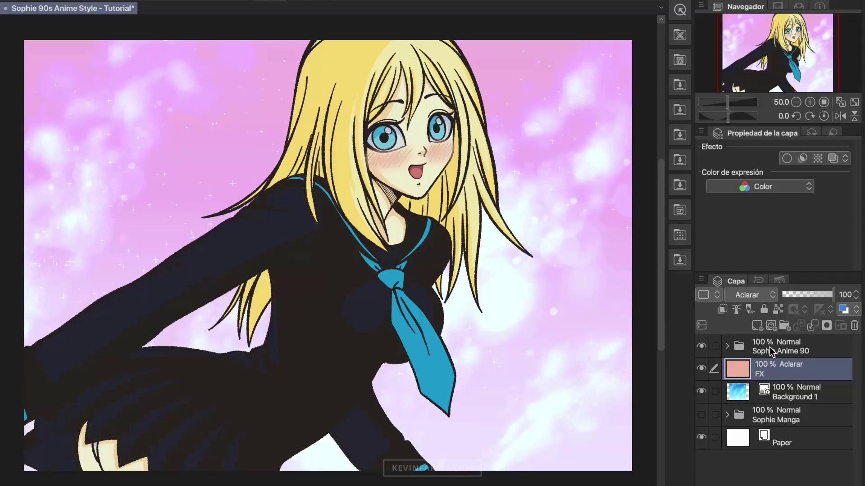
- Duplicate the Sophie Anime 90 folder together with the FX and Background 1 layers
{"action": "left_click", "coordinate": [768, 348]}
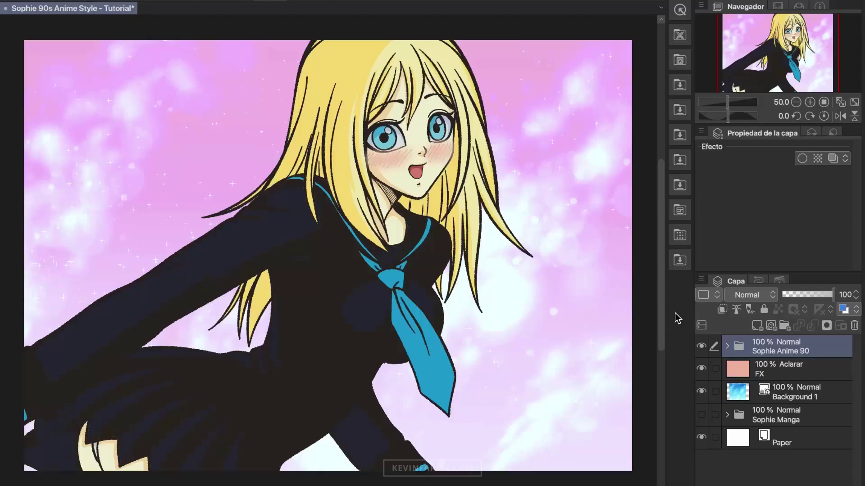
{"action": "left_click", "coordinate": [812, 394], "text": "shift"}
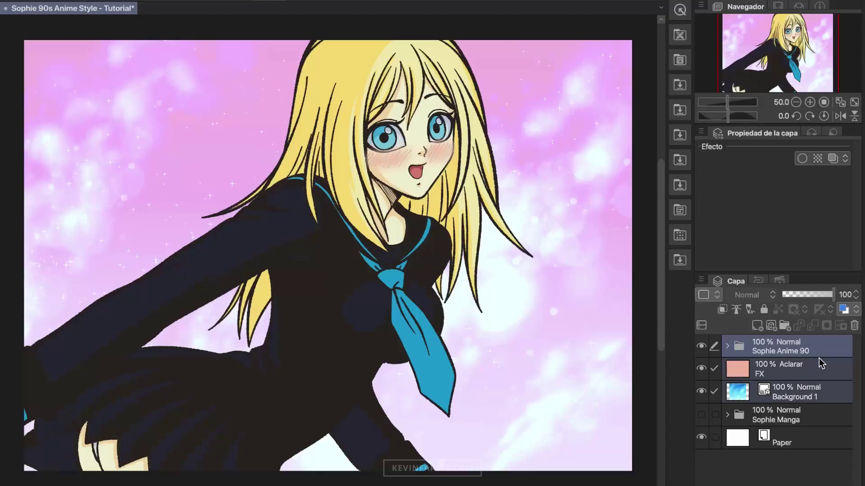
{"action": "right_click", "coordinate": [821, 353]}
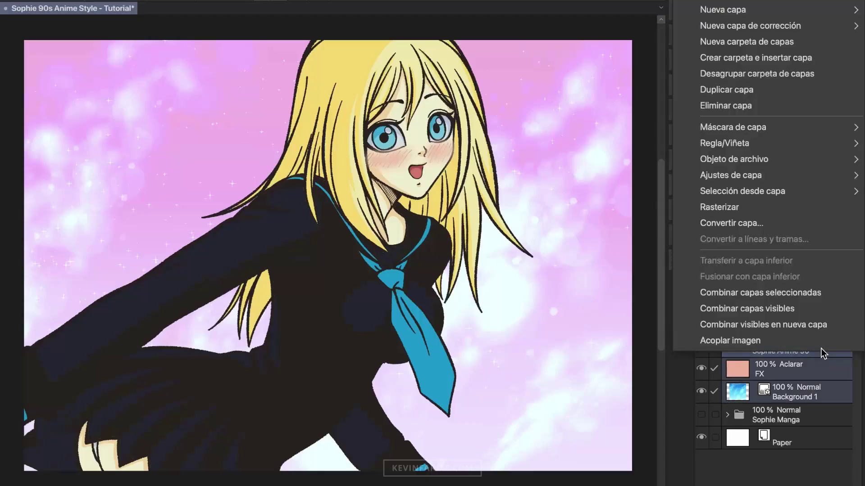
{"action": "left_click", "coordinate": [774, 90]}
{"action": "left_click_drag", "start_coordinate": [814, 438], "coordinate": [801, 363]}
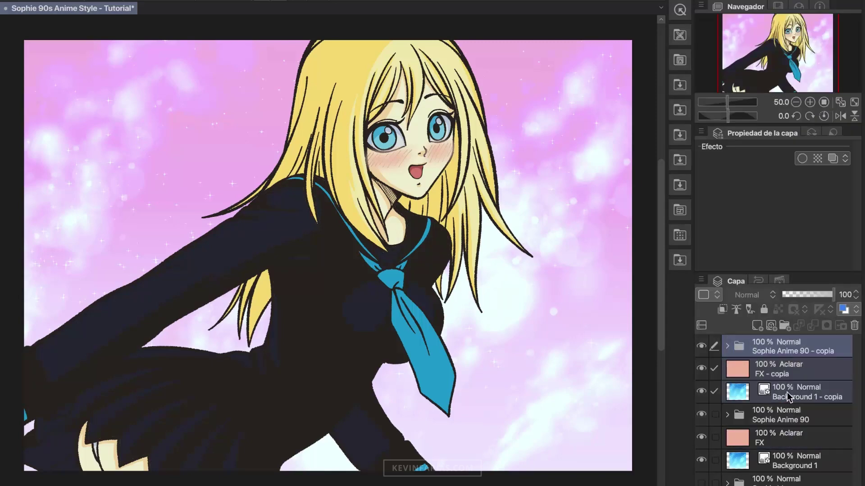
- Merge the duplicated folder, FX and background copies into one layer and rename it Sophie Anime 90
{"action": "right_click", "coordinate": [821, 353]}
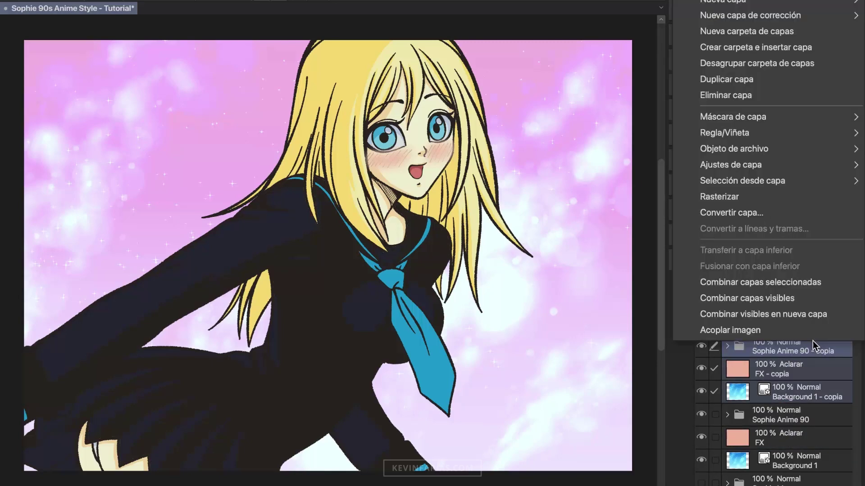
{"action": "left_click", "coordinate": [811, 284]}
{"action": "double_click", "coordinate": [820, 353]}
{"action": "left_click_drag", "start_coordinate": [820, 351], "coordinate": [846, 347]}
{"action": "key", "text": "BackSpace"}
{"action": "key", "text": "Return"}
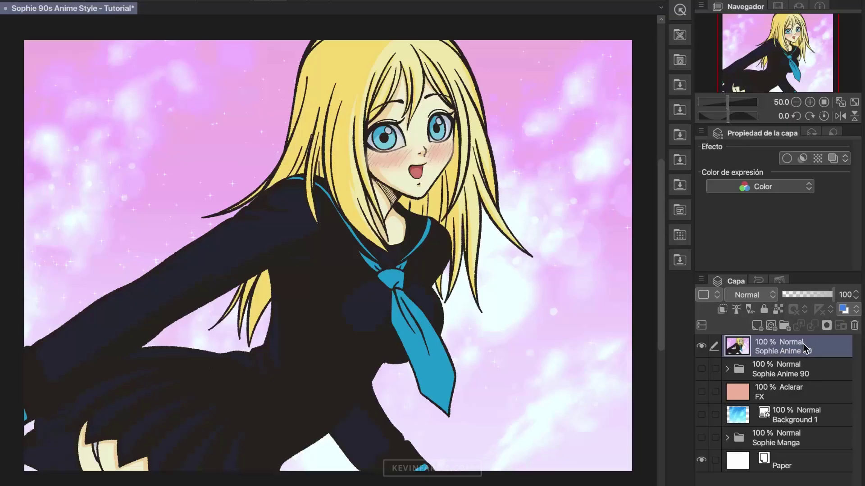
- Duplicate the merged layer, rename the copy Sophie Anime 90 Efectos and save the file
{"action": "right_click", "coordinate": [801, 347]}
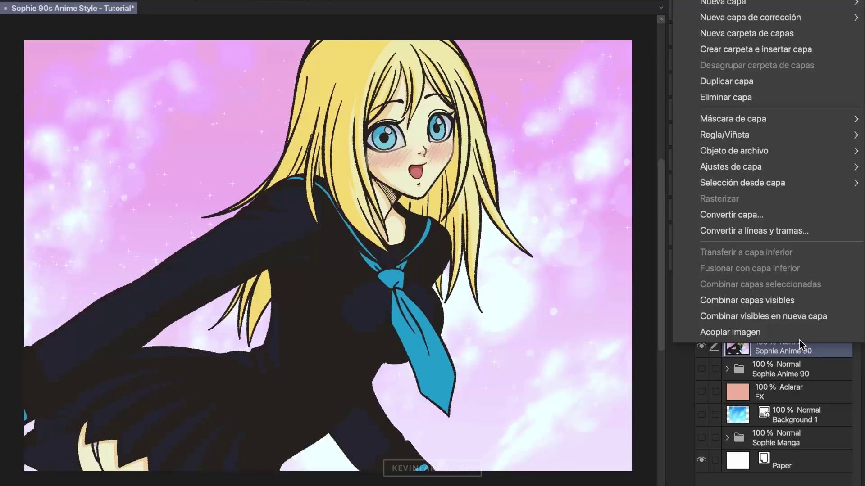
{"action": "left_click", "coordinate": [776, 83]}
{"action": "double_click", "coordinate": [820, 351]}
{"action": "left_click", "coordinate": [840, 345]}
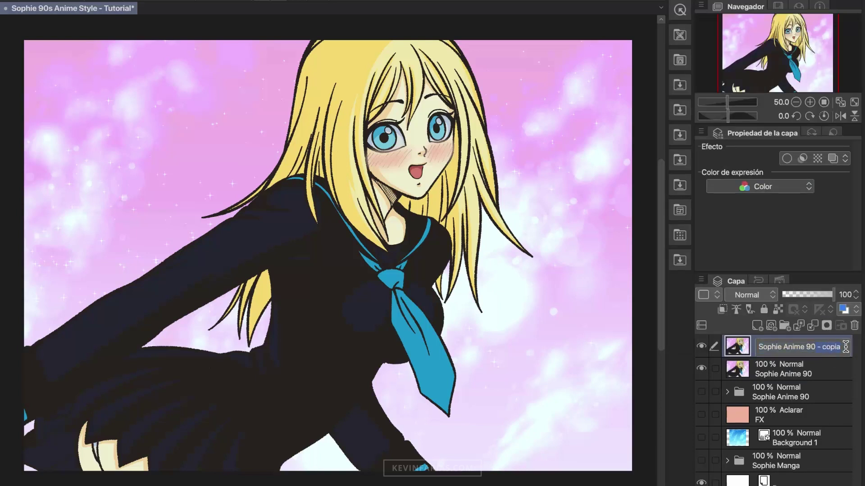
{"action": "key", "text": "BackSpace"}
{"action": "key", "text": "BackSpace"}
{"action": "key", "text": "BackSpace"}
{"action": "key", "text": "BackSpace"}
{"action": "key", "text": "BackSpace"}
{"action": "key", "text": "BackSpace"}
{"action": "key", "text": "BackSpace"}
{"action": "key", "text": "BackSpace"}
{"action": "type", "text": "Efectos"}
{"action": "key", "text": "Return"}
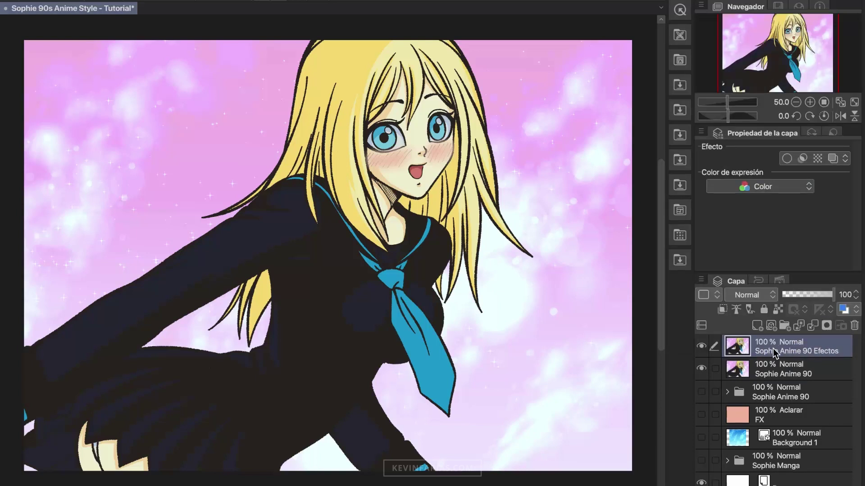
{"action": "key", "text": "ctrl+s"}
- Search the downloaded materials for "retro" and add the Retro Filters set to the auto actions
{"action": "left_click", "coordinate": [779, 281]}
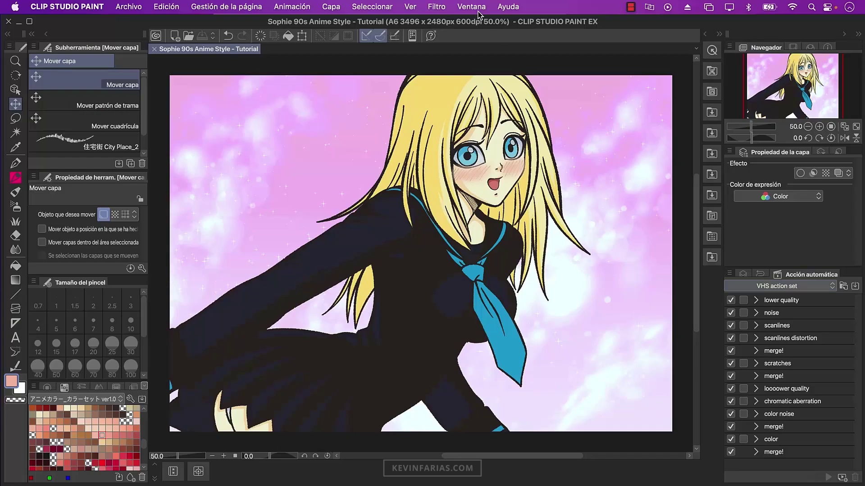
{"action": "left_click", "coordinate": [474, 7]}
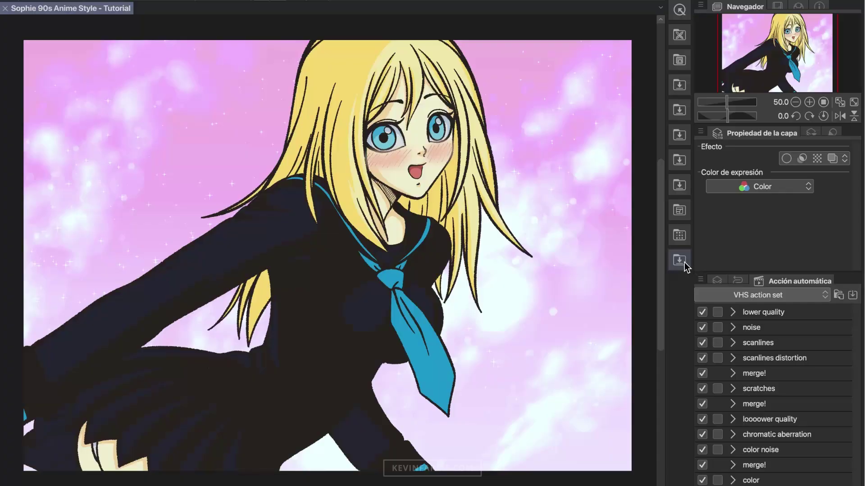
{"action": "left_click", "coordinate": [715, 259]}
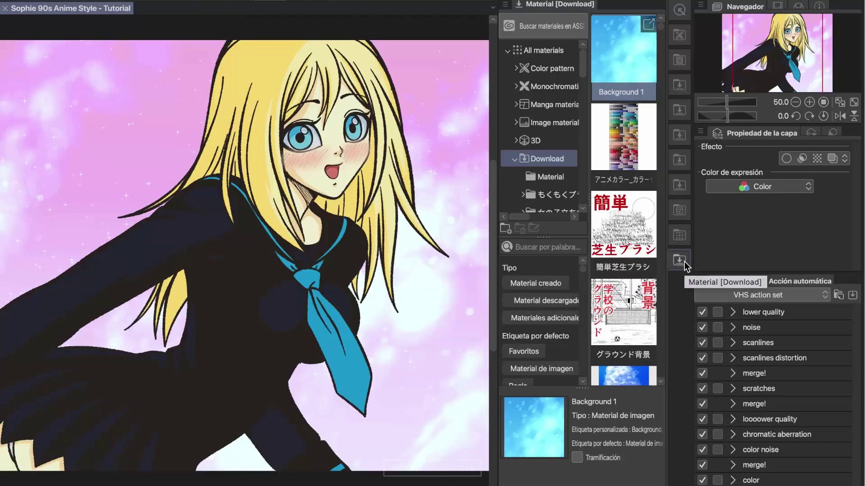
{"action": "left_click", "coordinate": [548, 243]}
{"action": "type", "text": "retro"}
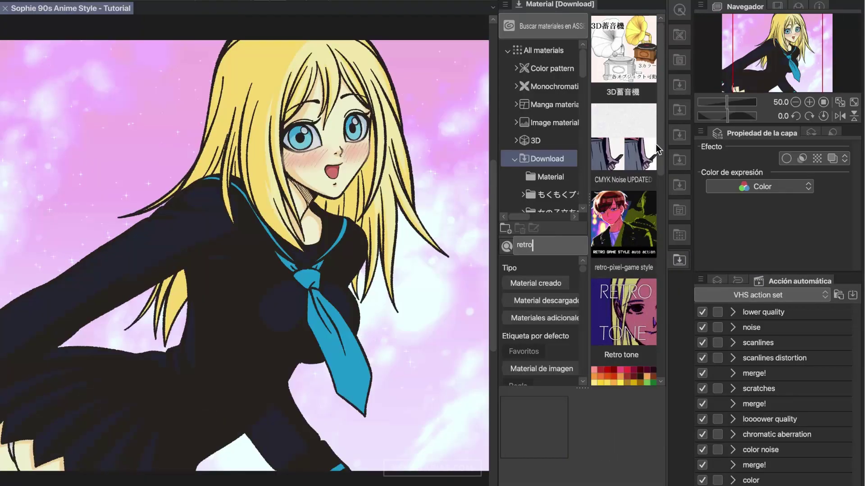
{"action": "scroll", "coordinate": [663, 338], "scroll_direction": "down", "scroll_amount": 3}
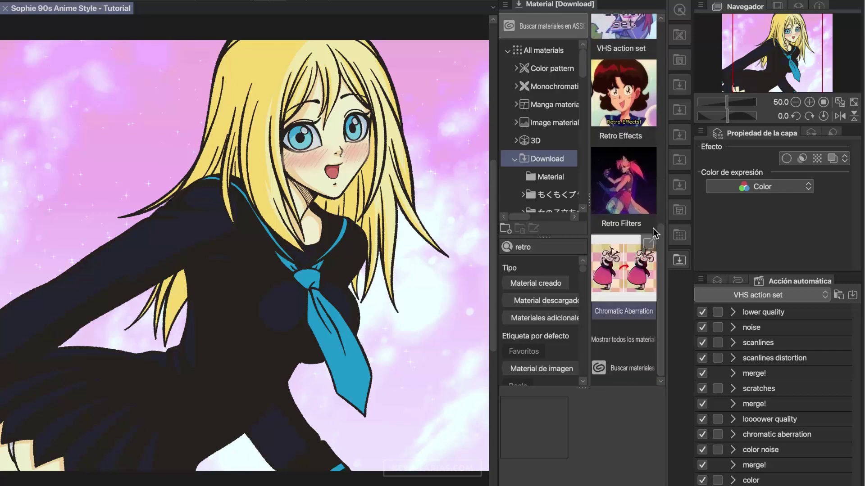
{"action": "left_click", "coordinate": [634, 196]}
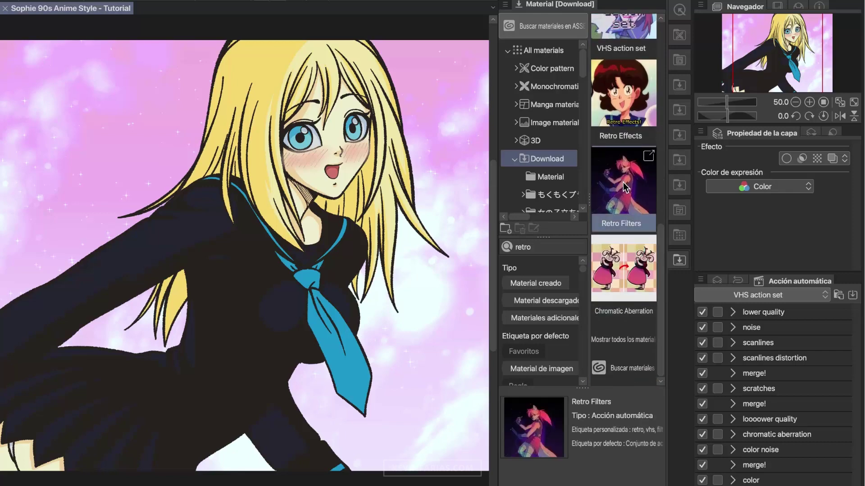
{"action": "left_click_drag", "start_coordinate": [621, 182], "coordinate": [794, 340]}
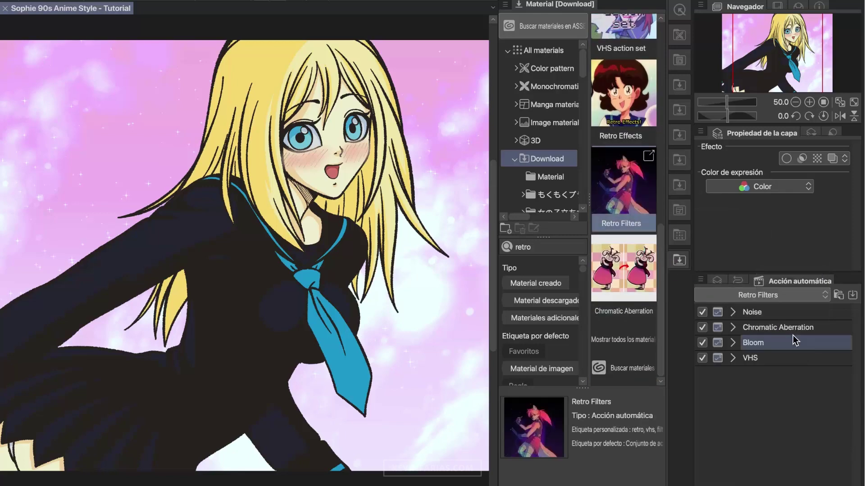
- Run the Noise, Chromatic Aberration, Bloom and VHS actions of the Retro Filters set together on the Sophie Anime 90 Efectos layer
{"action": "left_click", "coordinate": [775, 315]}
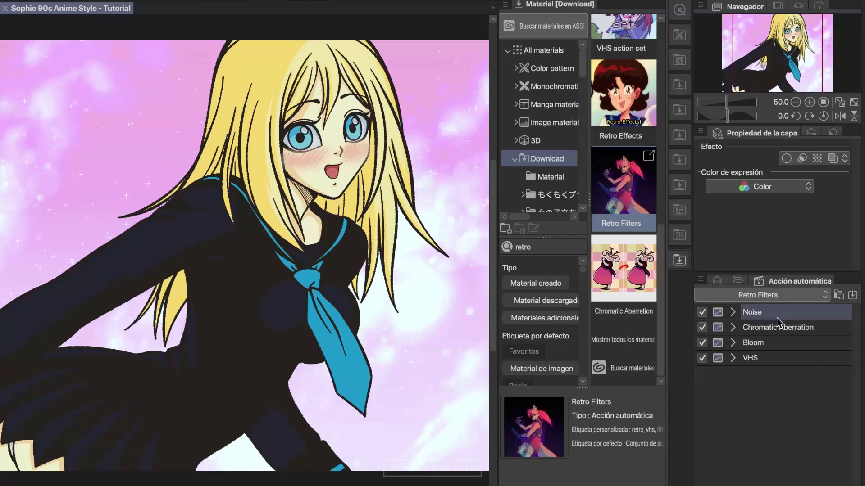
{"action": "left_click", "coordinate": [794, 363], "text": "shift"}
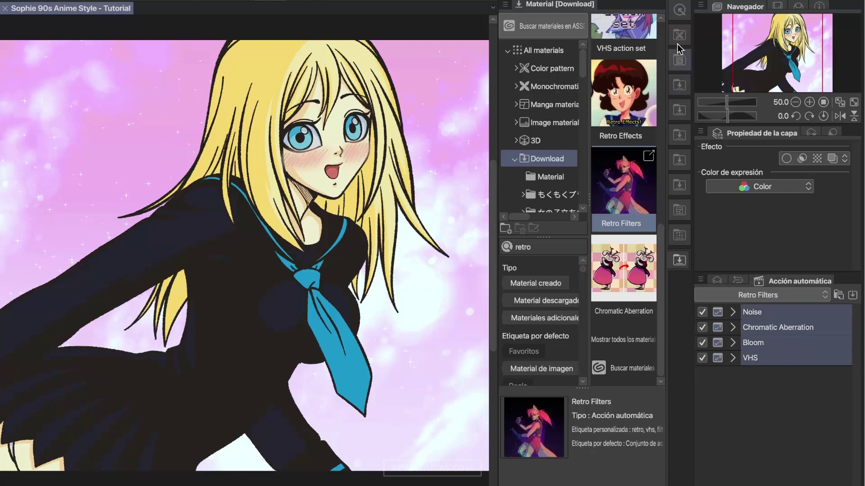
{"action": "left_click", "coordinate": [673, 1]}
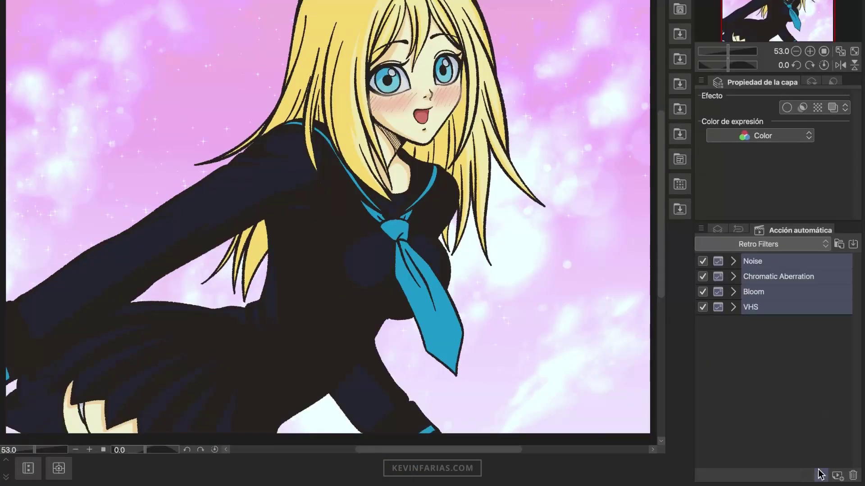
{"action": "left_click", "coordinate": [820, 476]}
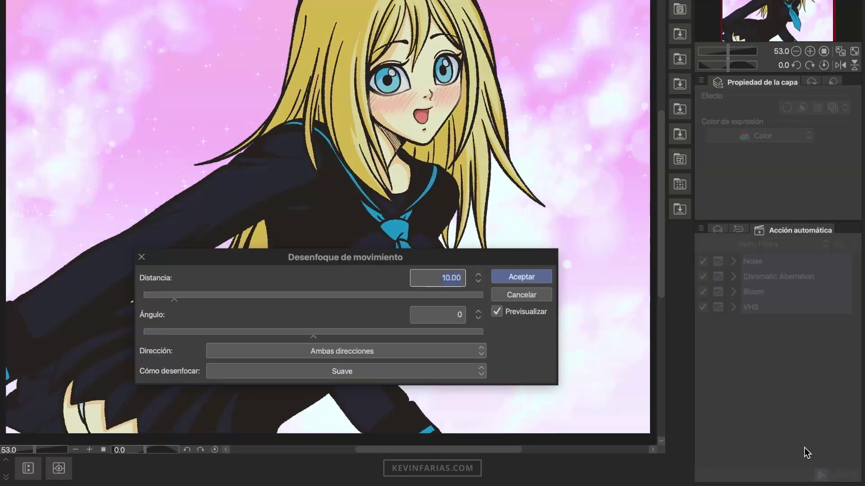
- Apply the motion blur at distance 10, the unsharp mask at radius 2 and strength 255, and the Gaussian blur at 80
{"action": "left_click", "coordinate": [543, 276]}
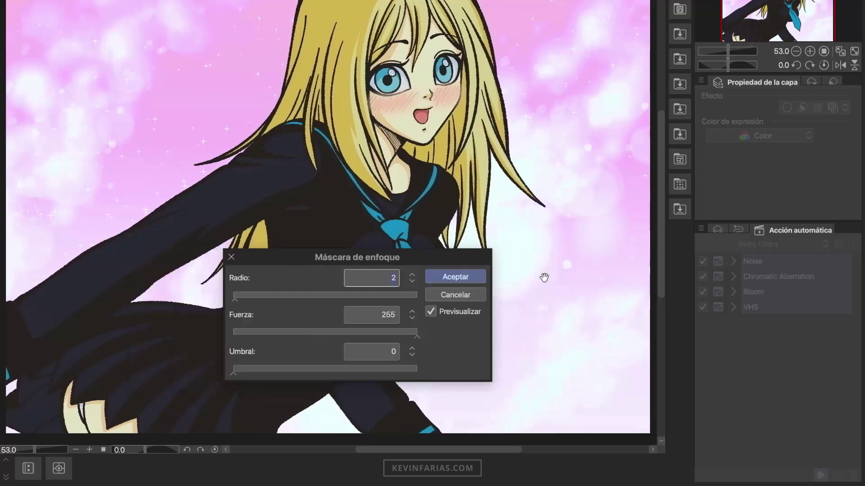
{"action": "left_click", "coordinate": [479, 280]}
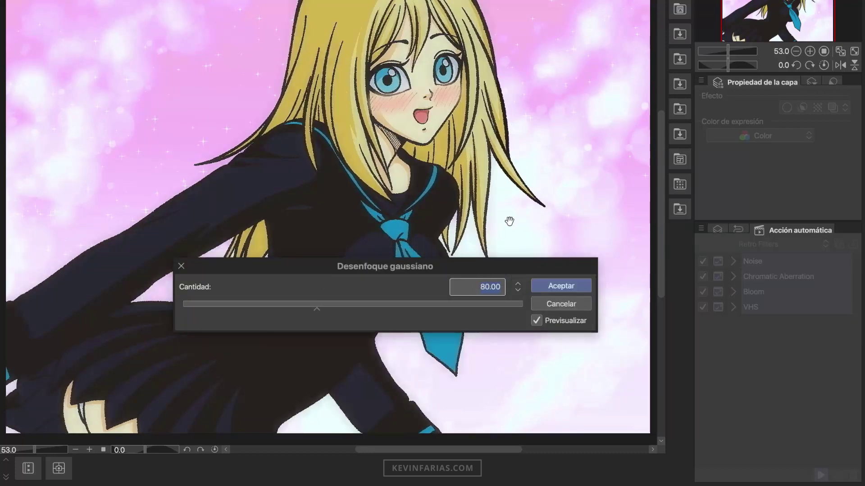
{"action": "left_click", "coordinate": [575, 288]}
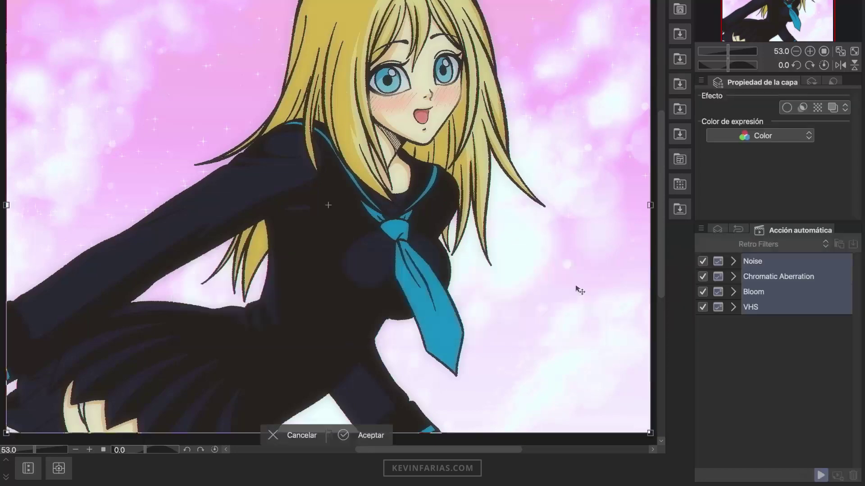
- Shift the chromatic aberration layer slightly sideways to create red and cyan fringes along the line art, and apply the transformation
{"action": "left_click", "coordinate": [810, 51]}
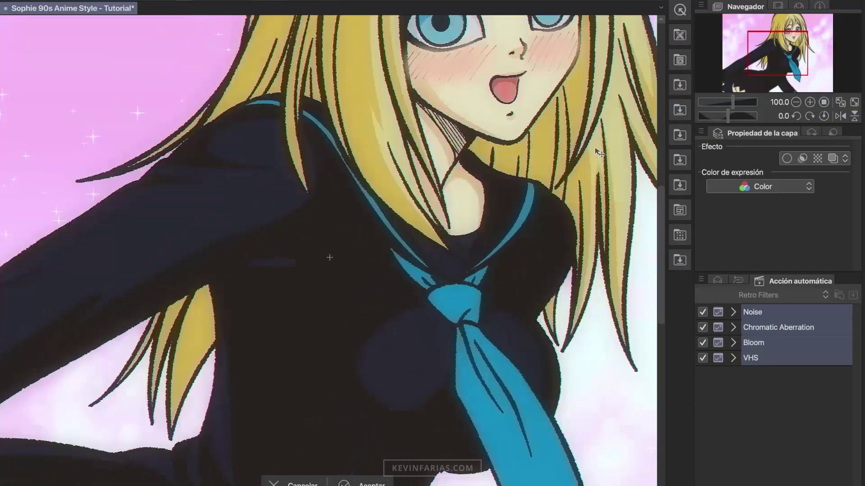
{"action": "left_click_drag", "start_coordinate": [662, 147], "coordinate": [667, 101]}
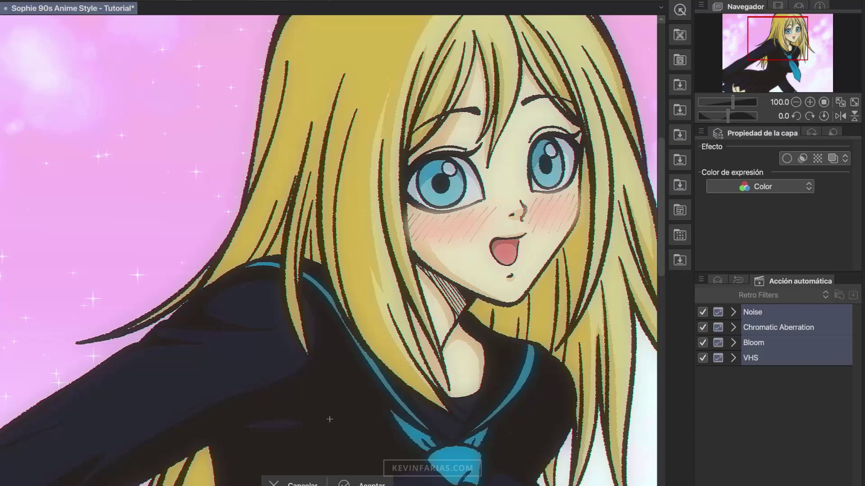
{"action": "left_click_drag", "start_coordinate": [419, 485], "coordinate": [455, 485]}
{"action": "scroll", "coordinate": [644, 210], "scroll_direction": "up", "scroll_amount": 3}
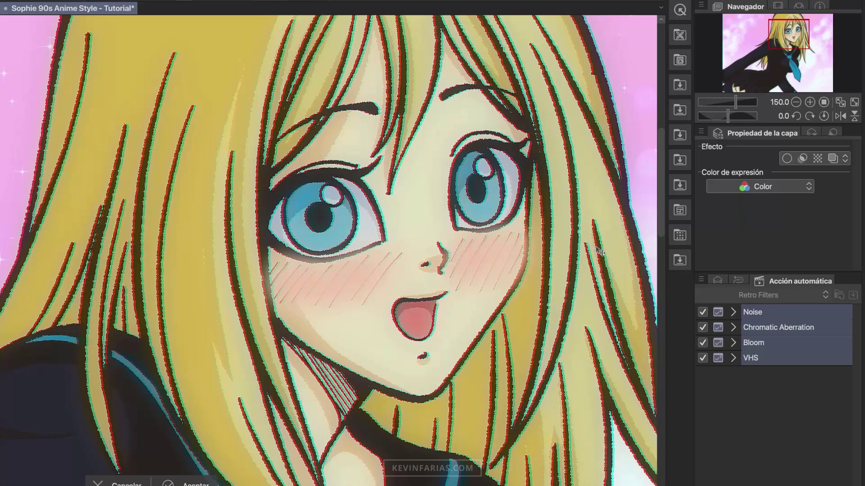
{"action": "key", "text": "ctrl+0"}
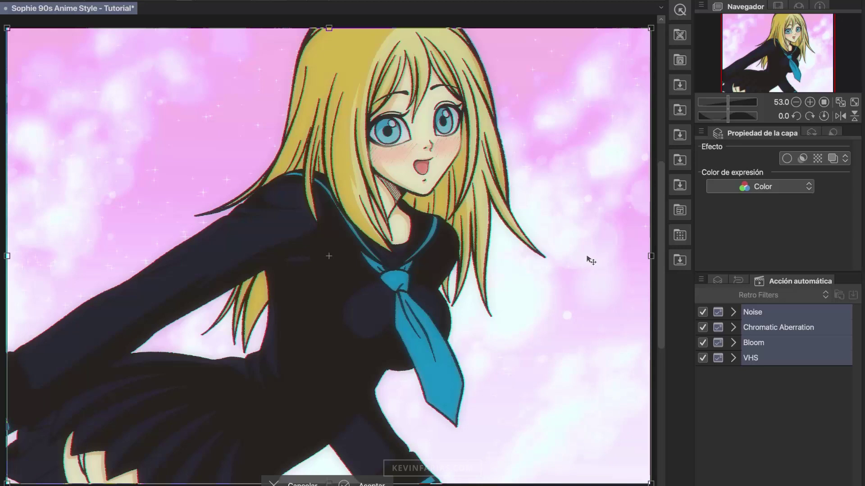
{"action": "left_click", "coordinate": [392, 479]}
- Set the Perlin noise scale to 2 and apply the noise with strength 0.17
{"action": "double_click", "coordinate": [454, 265]}
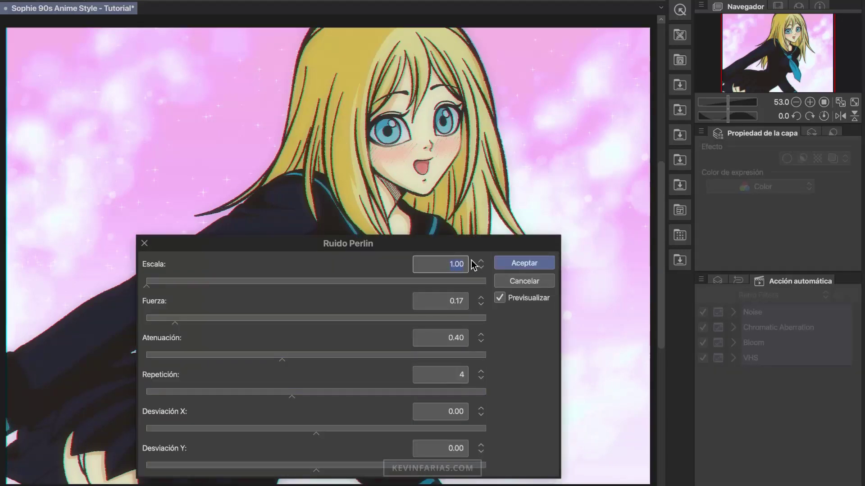
{"action": "type", "text": "2"}
{"action": "left_click", "coordinate": [542, 264]}
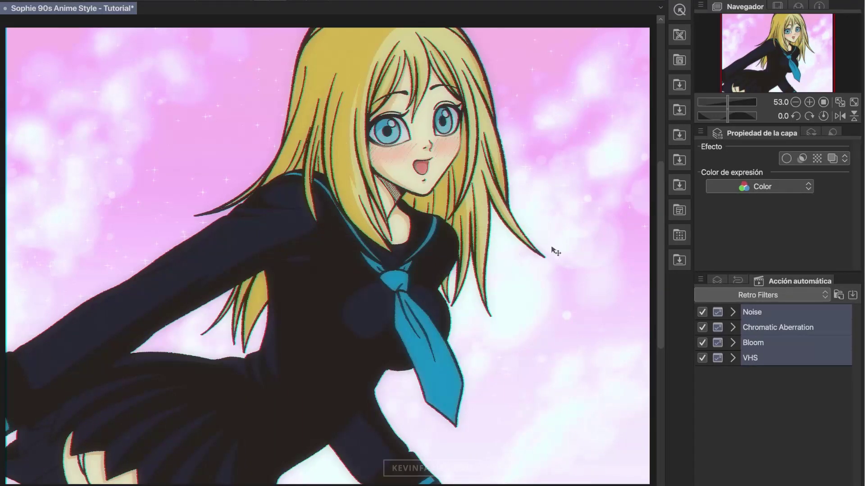
- Compare the illustration with and without the retro effects by toggling the visibility of the Sophie Anime 90 Efectos layer
{"action": "left_click", "coordinate": [718, 281]}
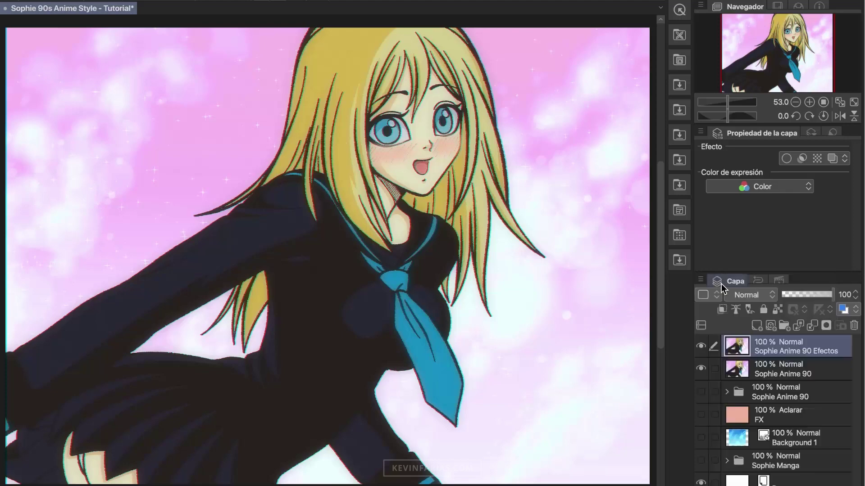
{"action": "left_click", "coordinate": [701, 346]}
{"action": "left_click", "coordinate": [700, 346]}
{"action": "left_click", "coordinate": [701, 346]}
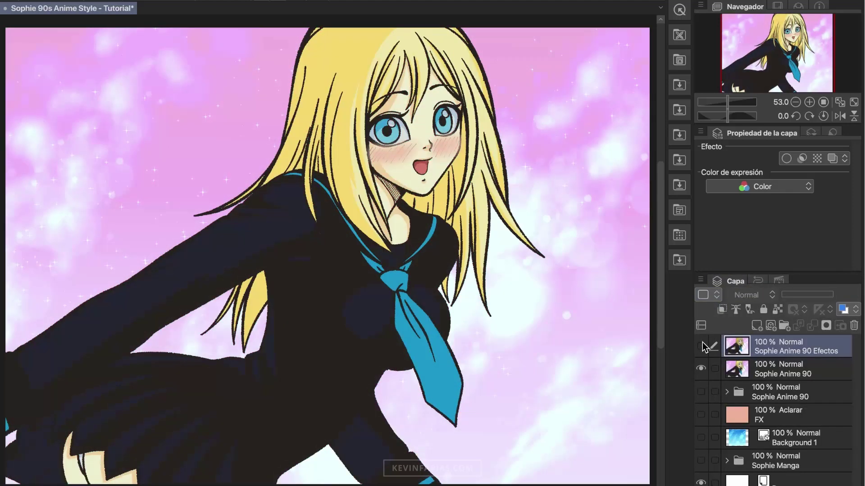
{"action": "left_click", "coordinate": [701, 345]}
{"action": "left_click", "coordinate": [701, 346]}
{"action": "left_click", "coordinate": [701, 346]}
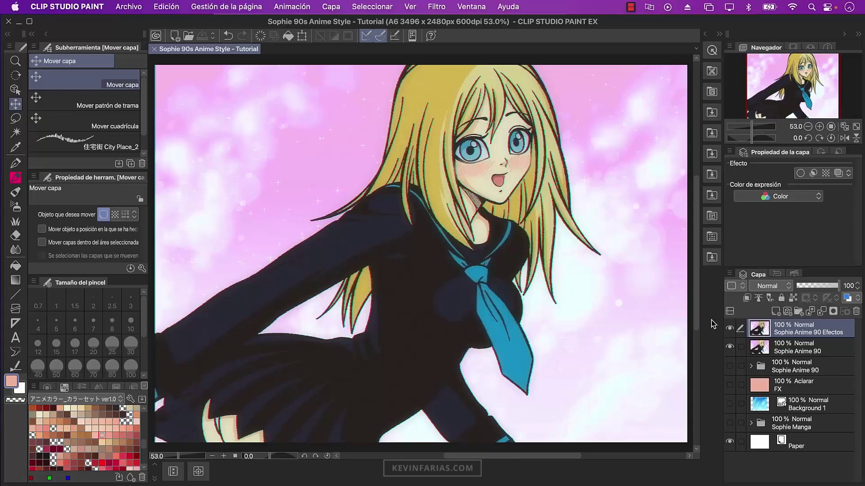
- Export the illustration as a PNG named Sophie 90s Anime Style - Tutorial to the TUTORIAL folder, in RGB colour at 100% scale
{"action": "left_click", "coordinate": [128, 6]}
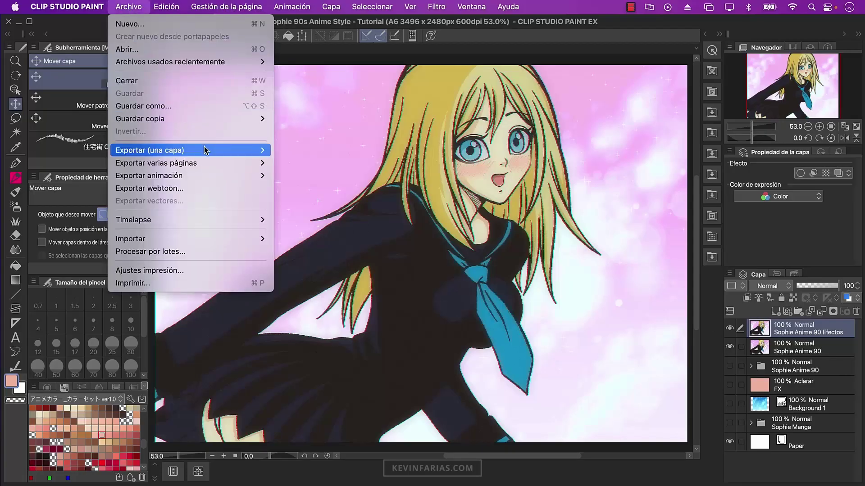
{"action": "mouse_move", "coordinate": [225, 151]}
{"action": "left_click", "coordinate": [379, 173]}
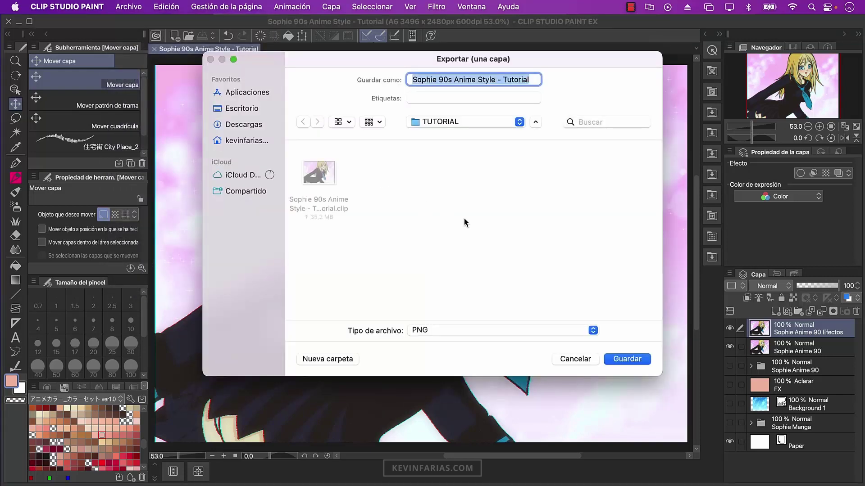
{"action": "left_click", "coordinate": [627, 359]}
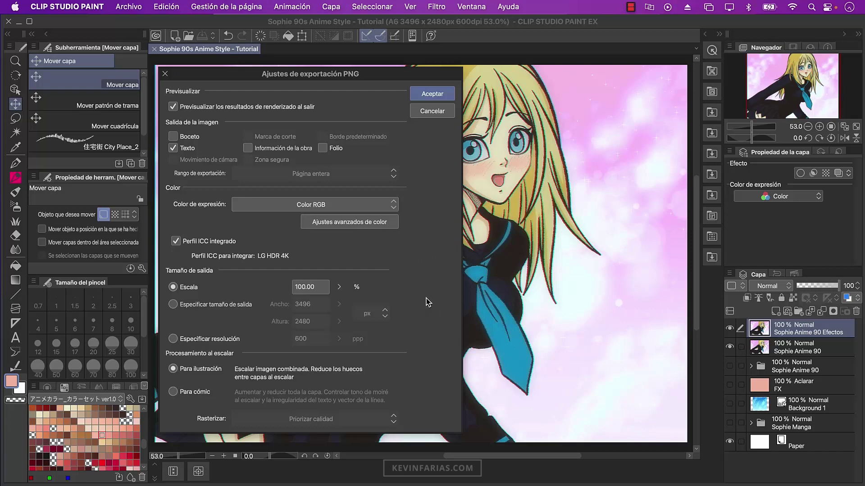
{"action": "left_click", "coordinate": [432, 94]}
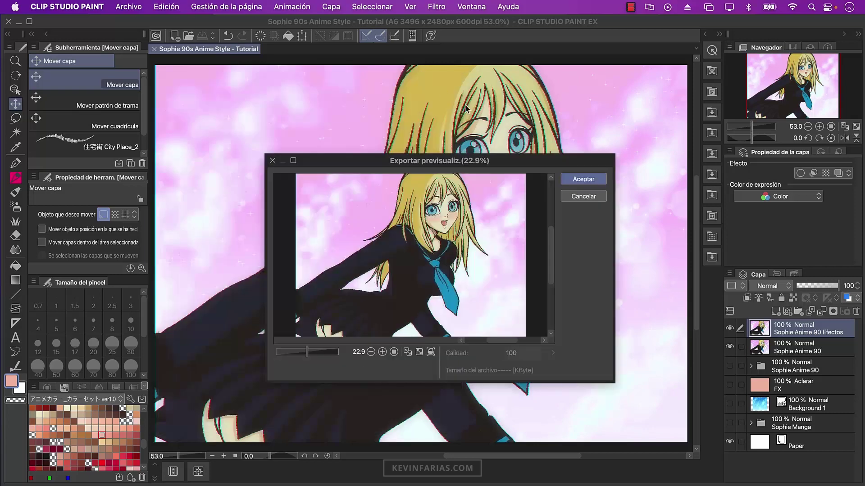
{"action": "left_click", "coordinate": [598, 180]}
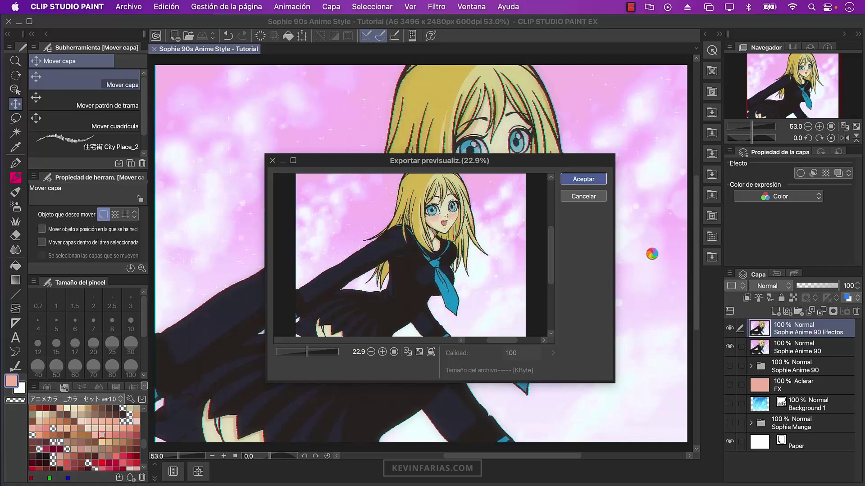